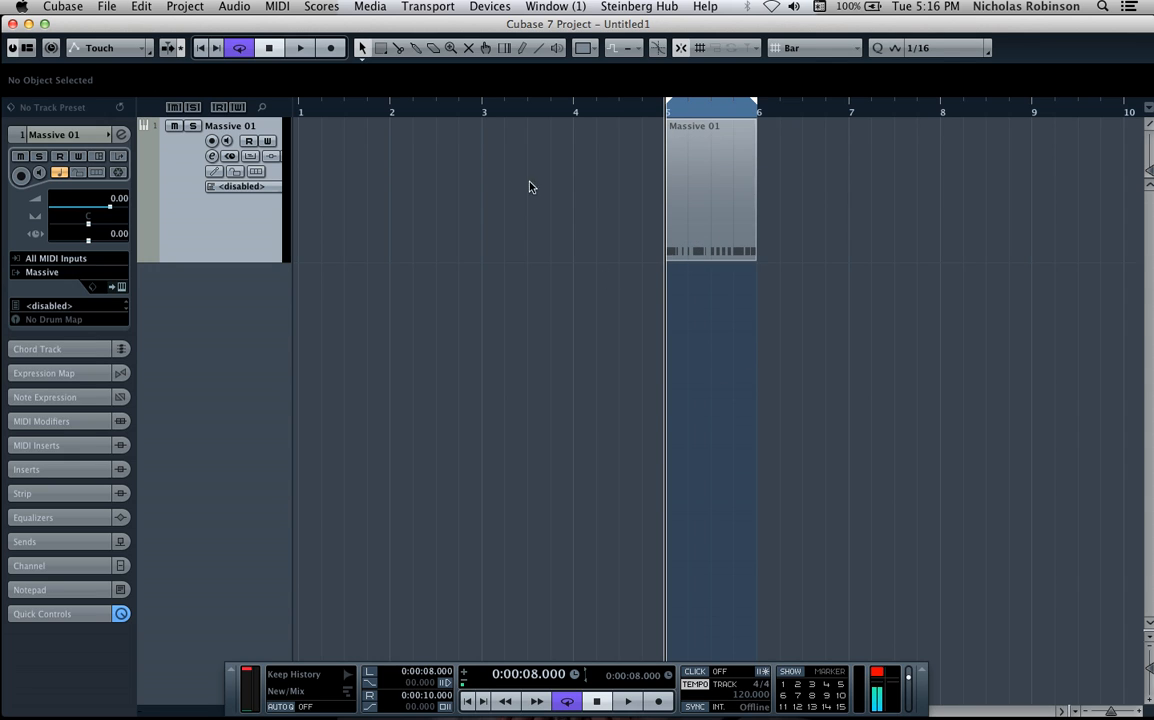
- Open the Massive 01 MIDI part for note viewing, play its C2 pattern, and close the editor again
{"action": "double_click", "coordinate": [713, 188]}
{"action": "scroll", "coordinate": [577, 278], "scroll_direction": "down", "scroll_amount": 2}
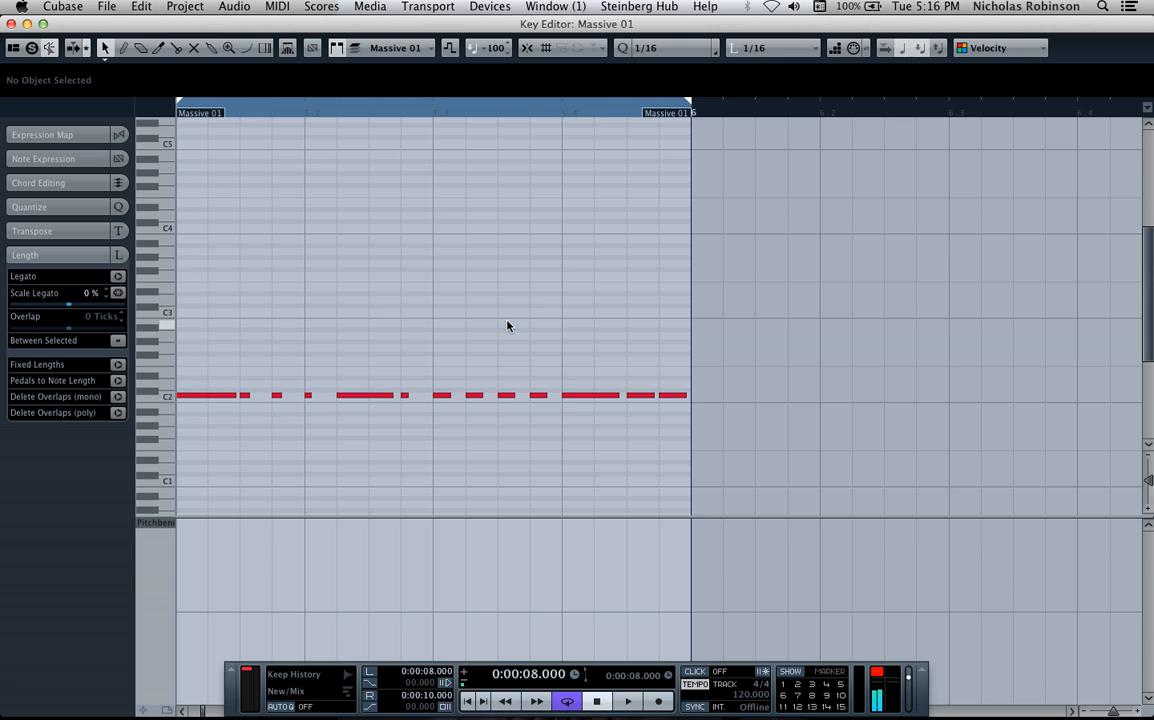
{"action": "key", "text": "space"}
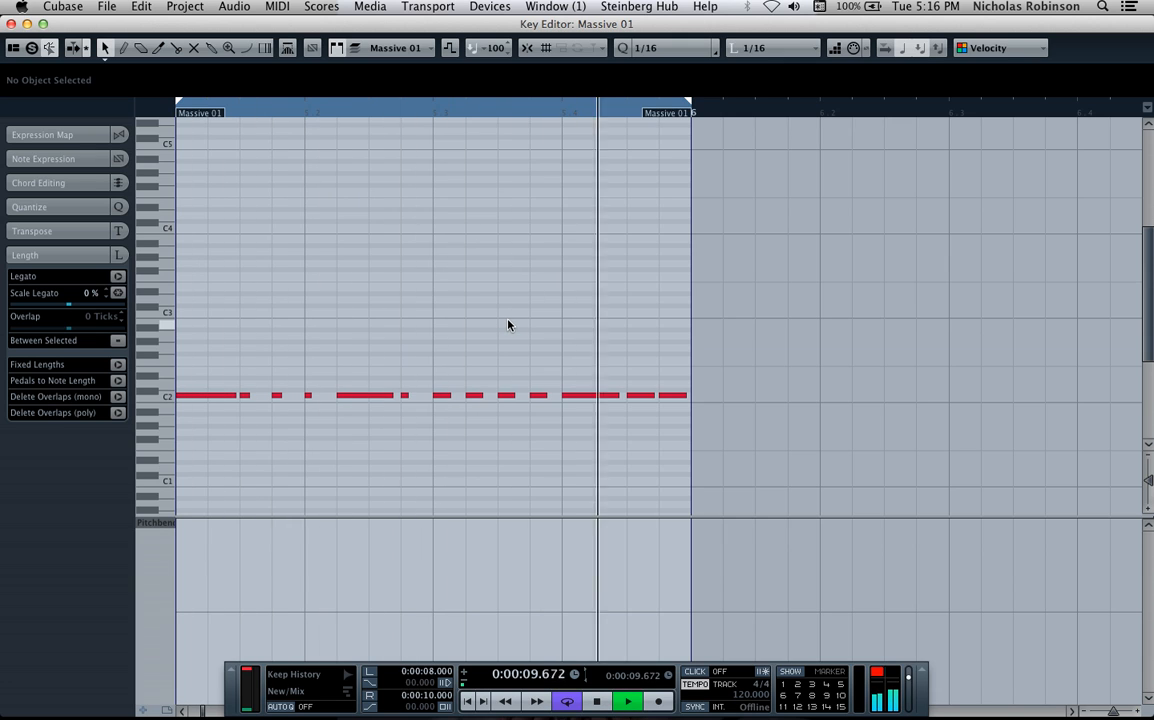
{"action": "key", "text": "space"}
{"action": "key", "text": "Return"}
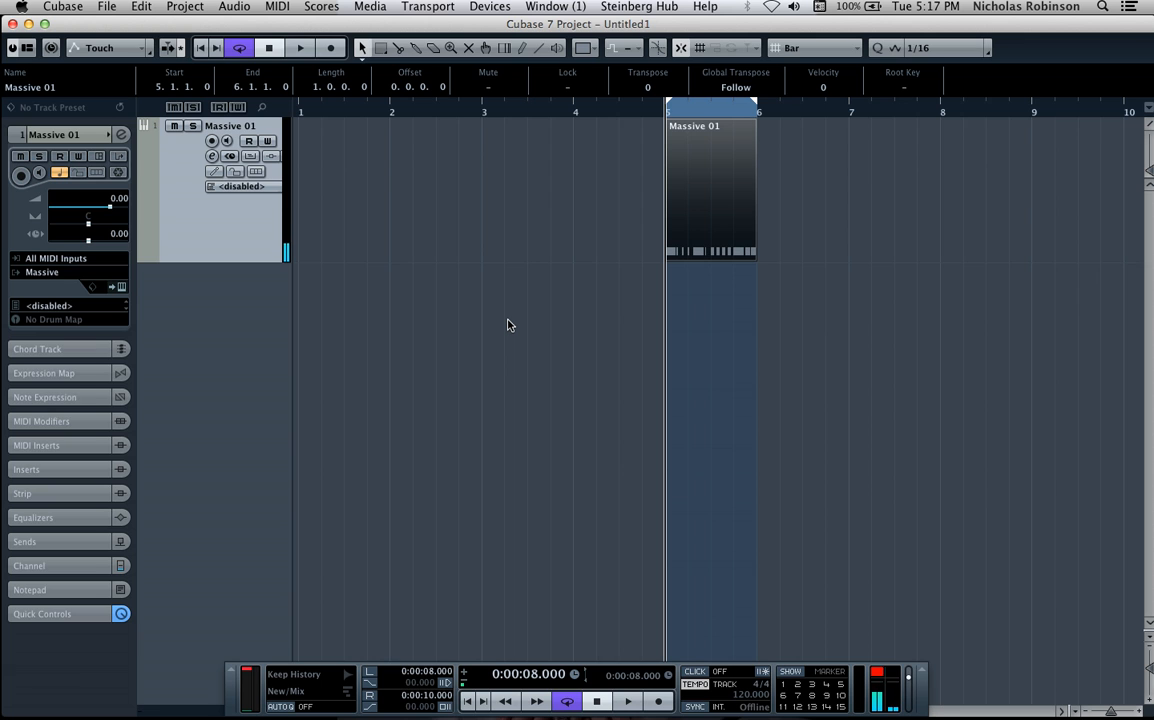
- Open the Massive synth, route OSC1 and OSC2 fully to Filter 1, raise Filter 1's output slider fully, and set the mix to Mix1
{"action": "left_click", "coordinate": [122, 288]}
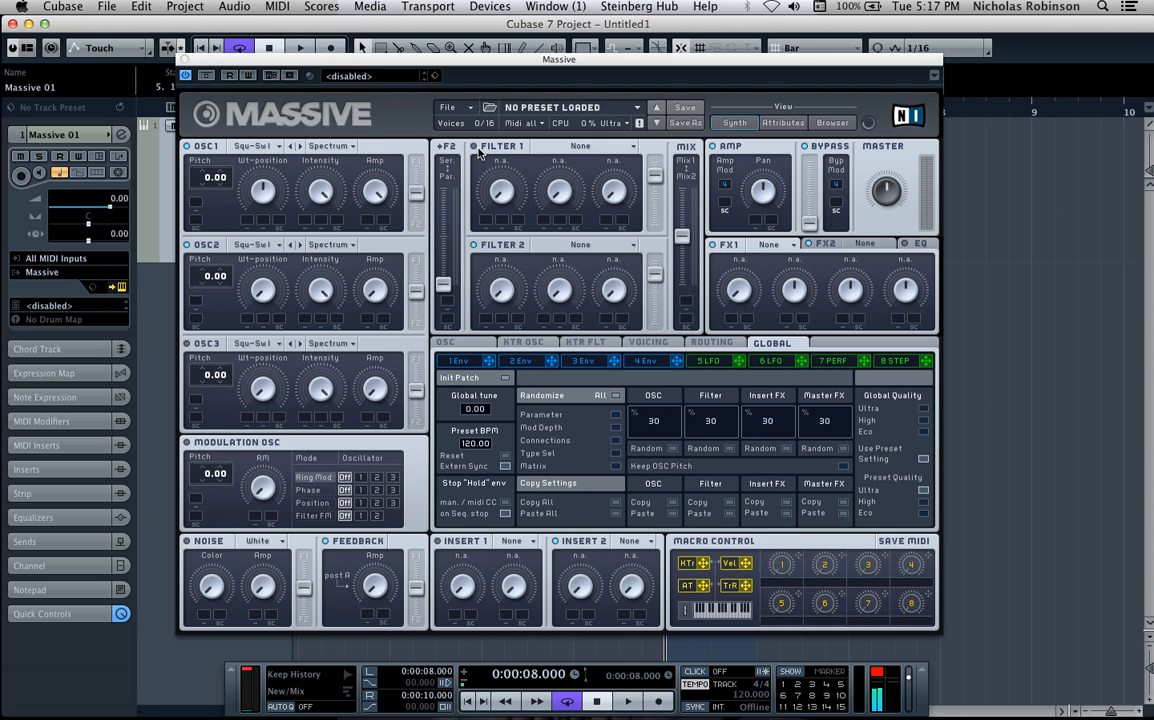
{"action": "left_click_drag", "start_coordinate": [657, 182], "coordinate": [657, 165]}
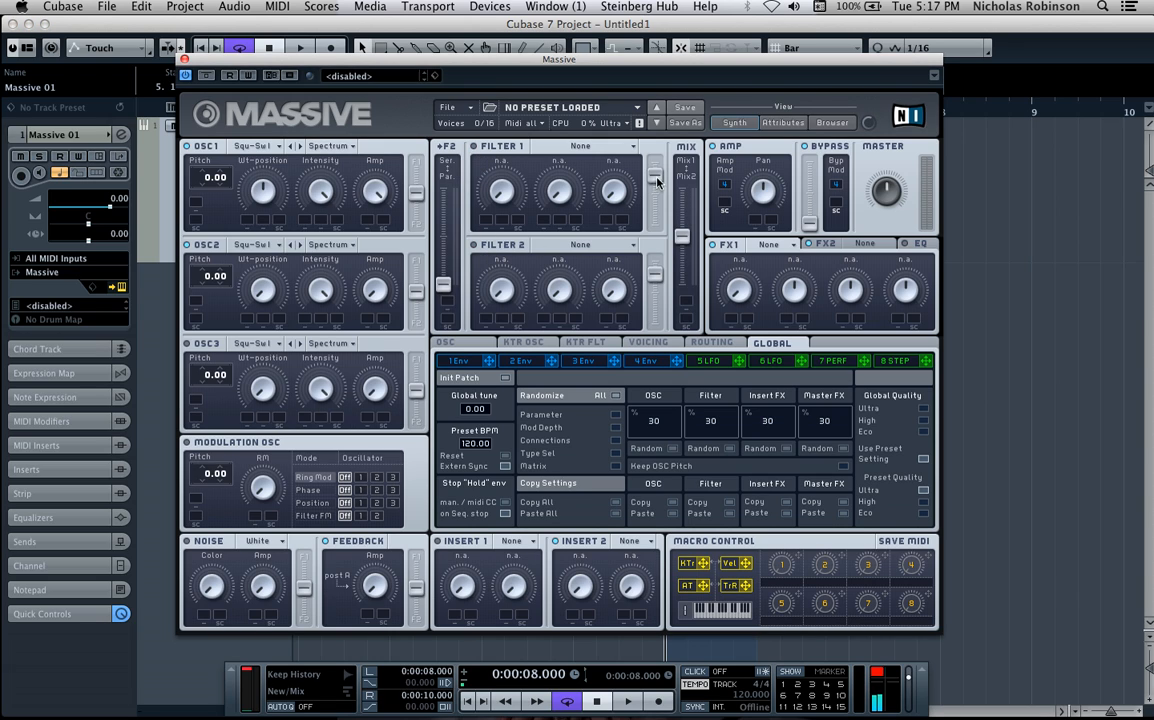
{"action": "left_click_drag", "start_coordinate": [684, 236], "coordinate": [684, 187]}
{"action": "left_click_drag", "start_coordinate": [415, 191], "coordinate": [416, 163]}
{"action": "left_click_drag", "start_coordinate": [420, 292], "coordinate": [427, 214]}
- Raise envelope 4's decay level to maximum for a flat sustain and shorten its release slightly
{"action": "left_click", "coordinate": [643, 360]}
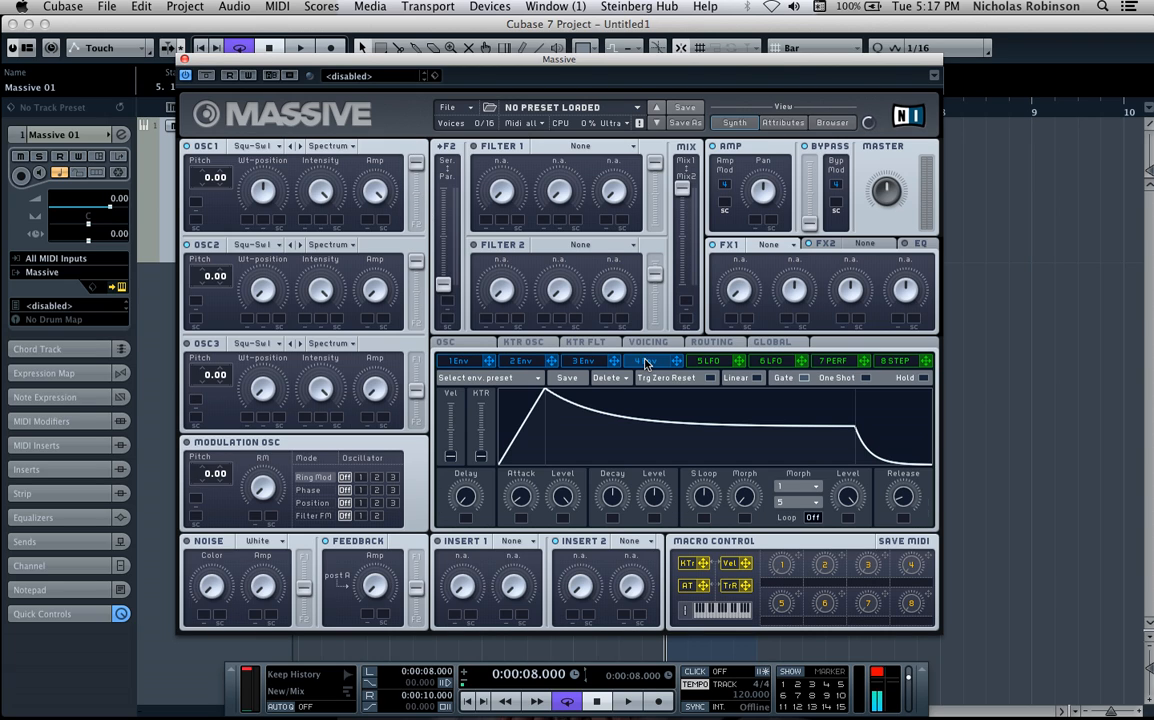
{"action": "left_click_drag", "start_coordinate": [595, 452], "coordinate": [598, 376]}
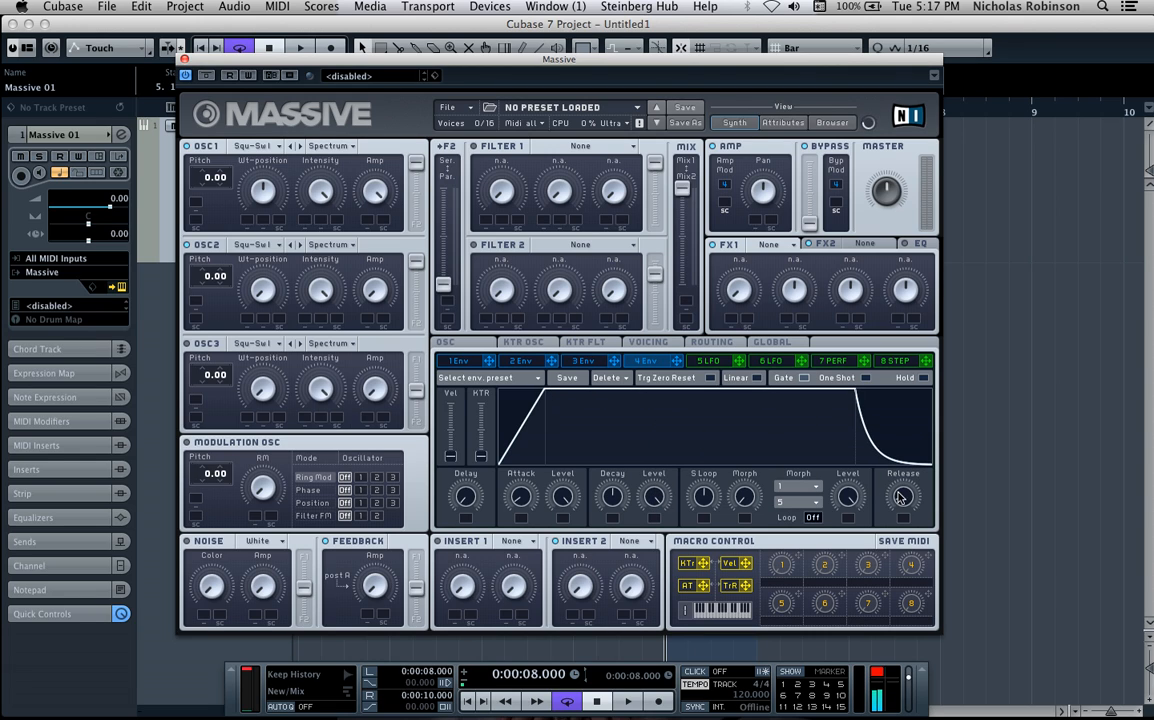
{"action": "left_click_drag", "start_coordinate": [902, 495], "coordinate": [901, 503]}
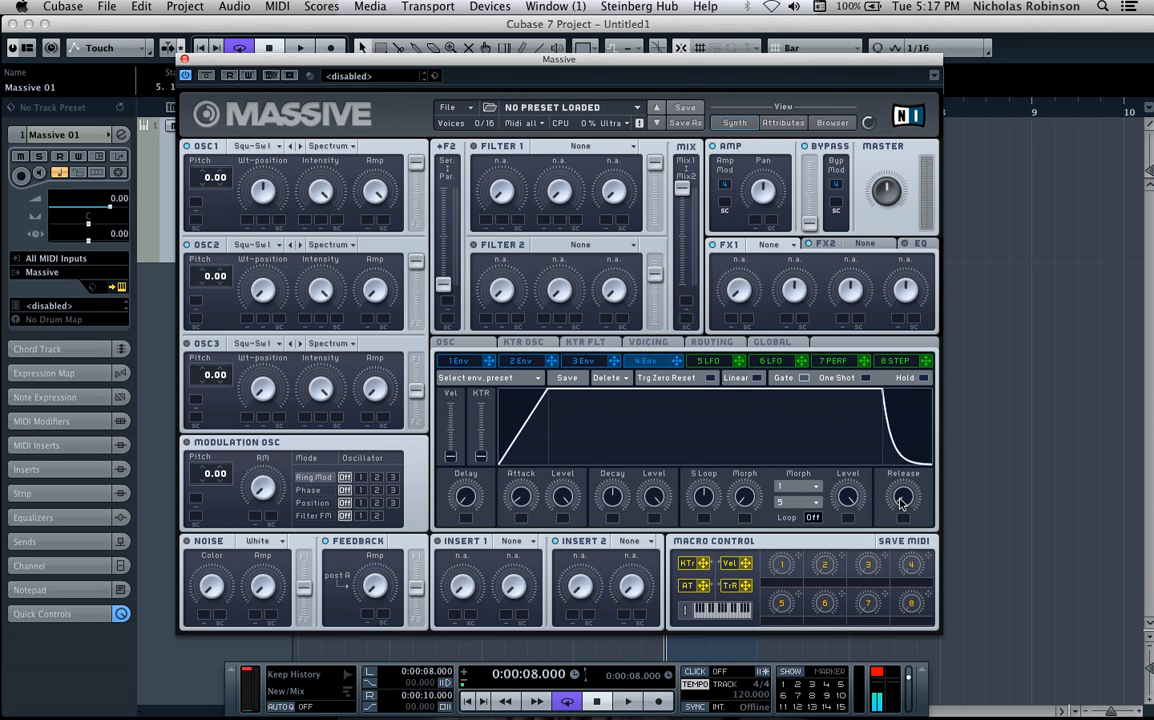
- Change OSC1's wavetable to Roughmath I and audition the loop while moving its Wt-position
{"action": "left_click", "coordinate": [262, 148]}
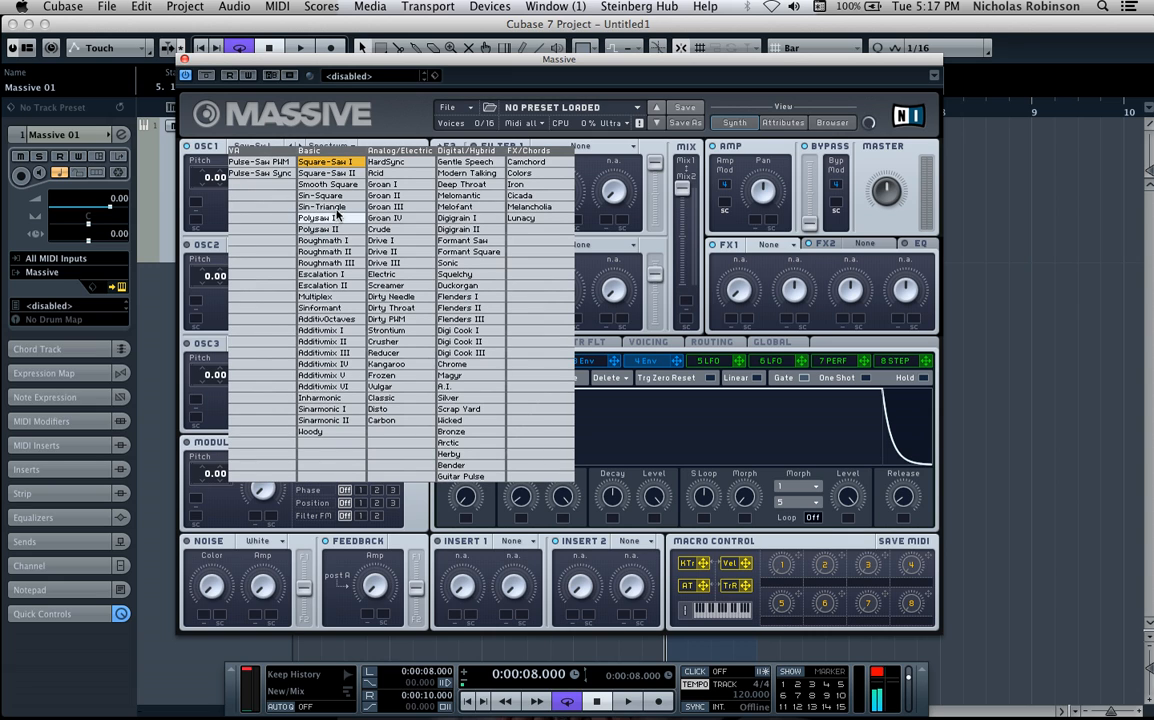
{"action": "left_click", "coordinate": [315, 220]}
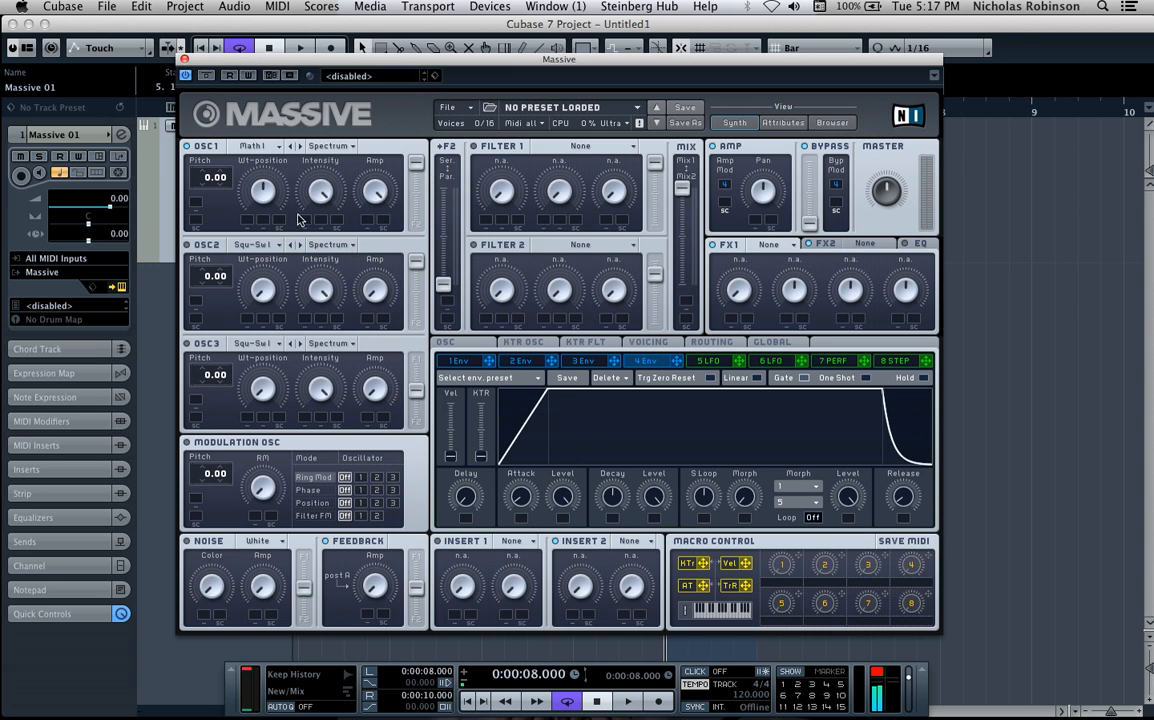
{"action": "key", "text": "space"}
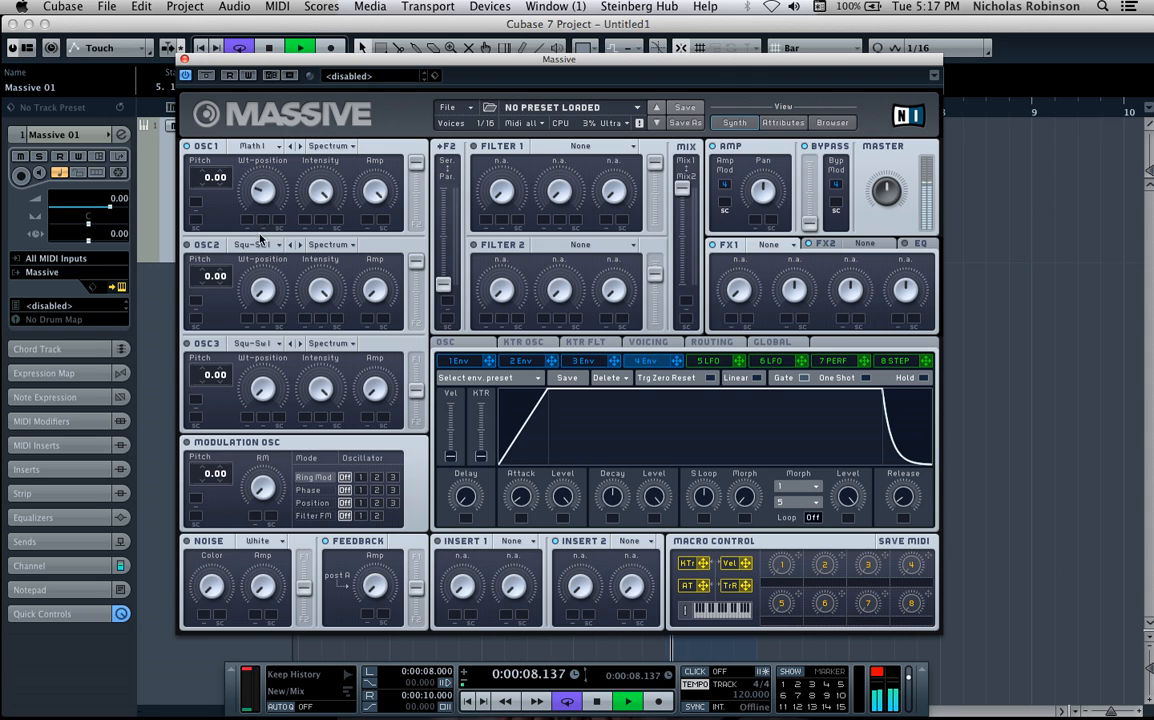
{"action": "key", "text": "space"}
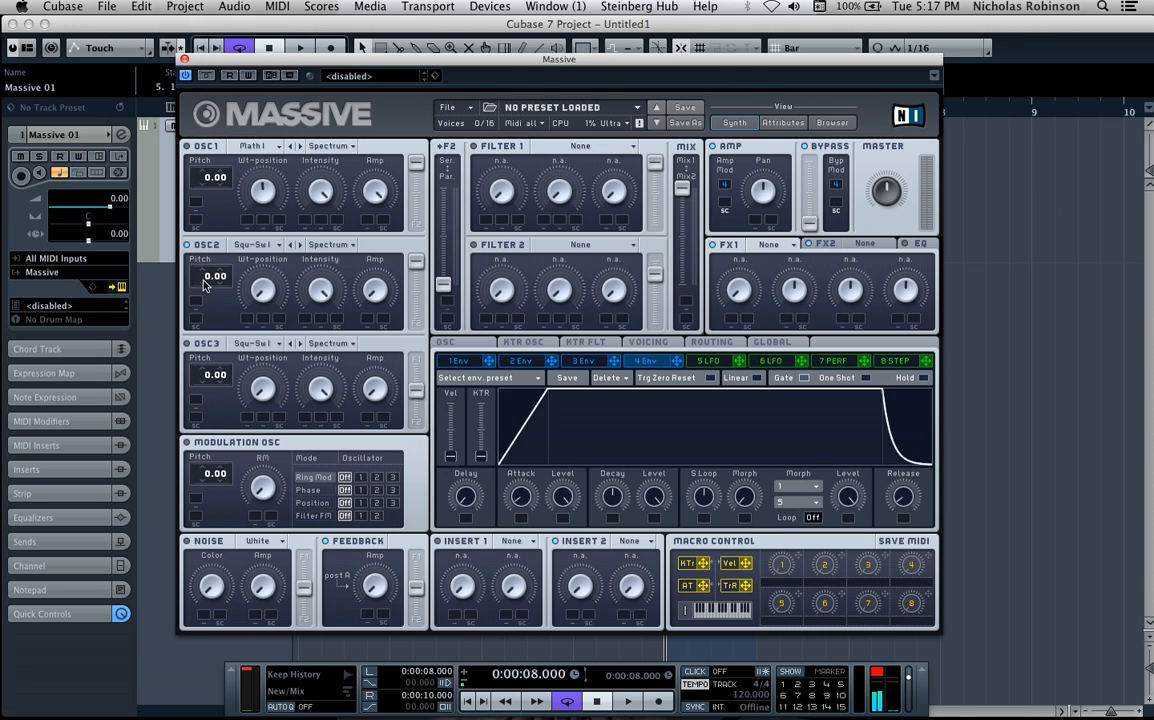
- Set OSC2's pitch to -12.00 and raise its amp to slightly past halfway while auditioning the loop
{"action": "left_click_drag", "start_coordinate": [206, 284], "coordinate": [208, 290]}
{"action": "key", "text": "space"}
{"action": "key", "text": "space"}
{"action": "key", "text": "space"}
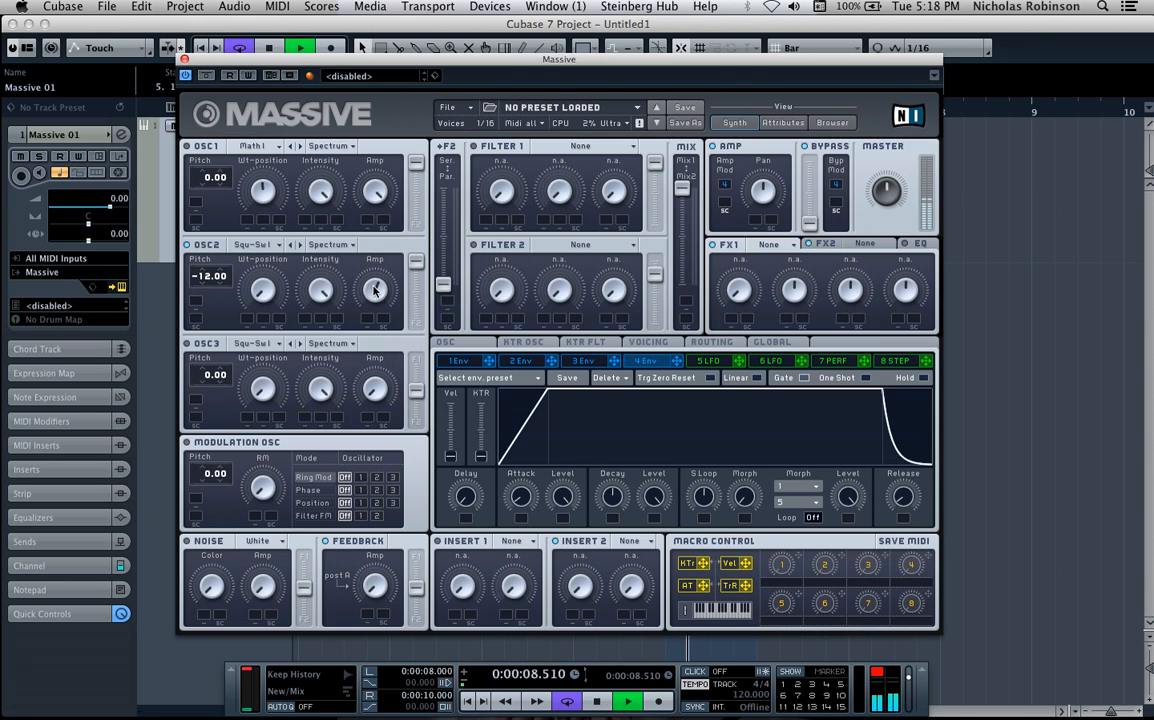
{"action": "key", "text": "space"}
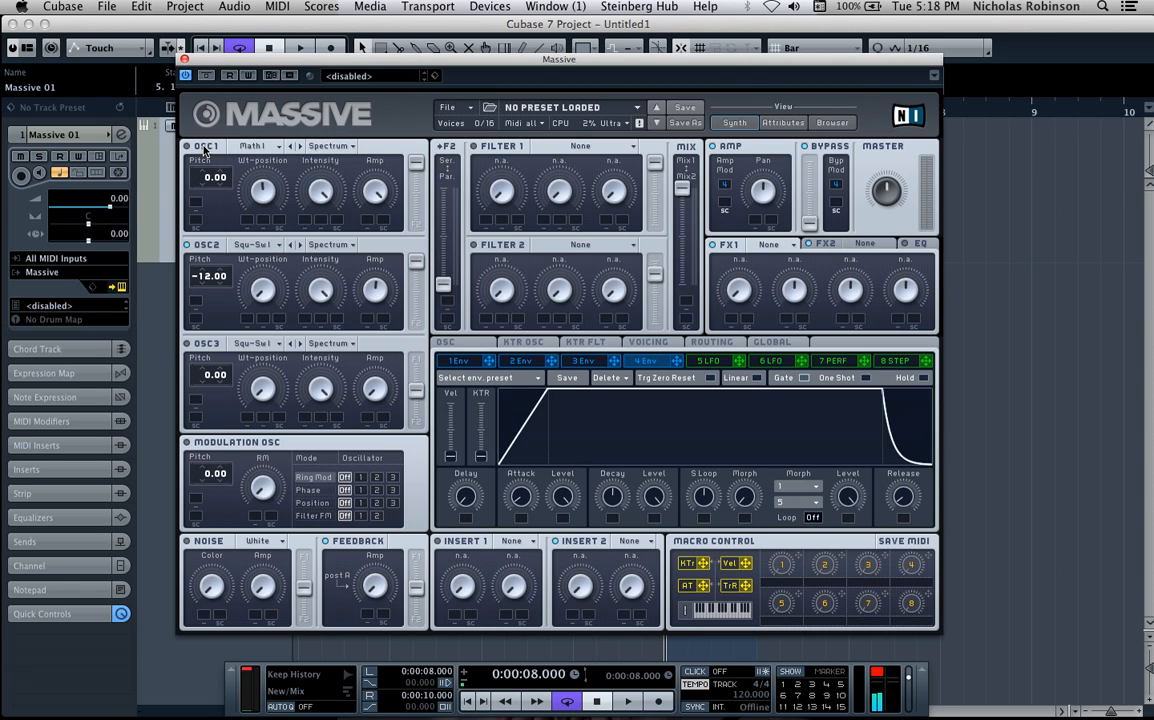
- Lower OSC1's Wt-position to roughly a quarter of its range while the loop plays
{"action": "key", "text": "space"}
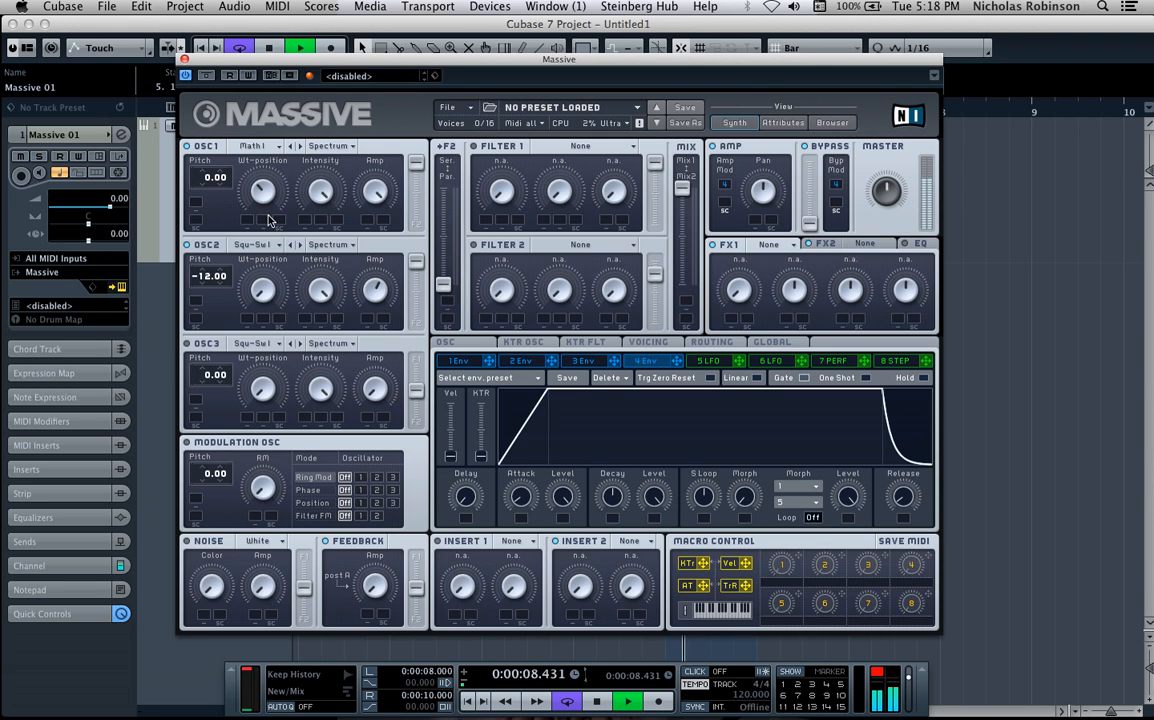
{"action": "key", "text": "space"}
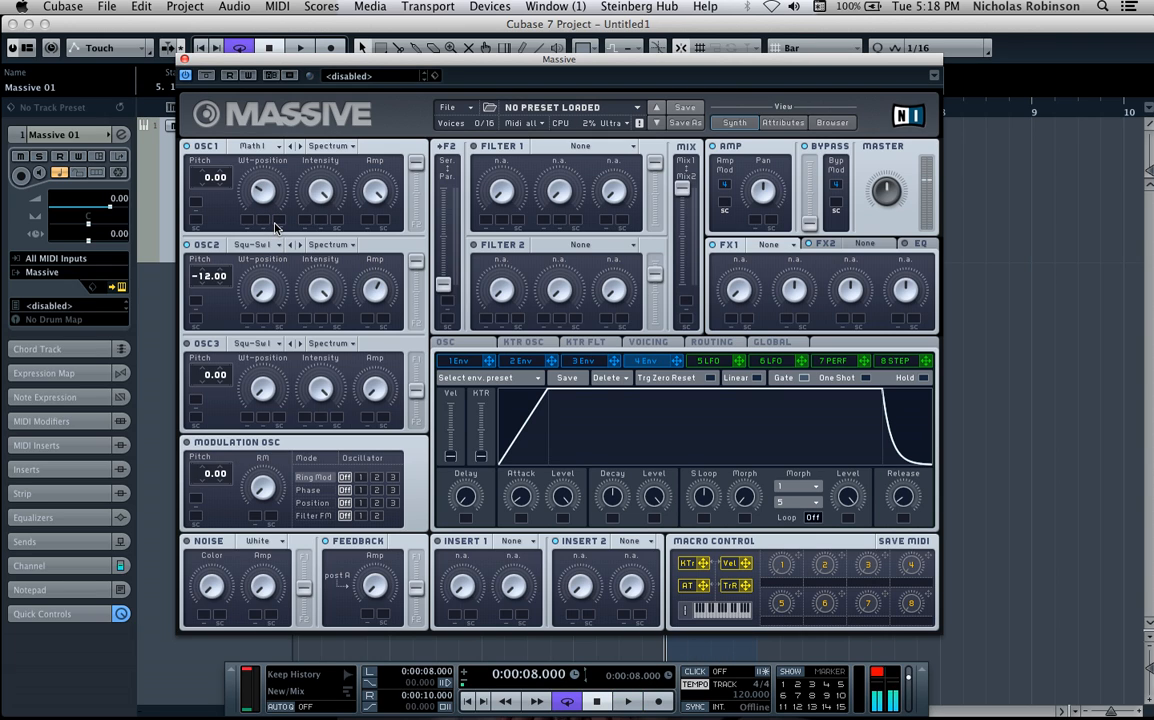
- Assign modulator 5 (LFO) to the pitch of OSC1 and OSC2 and to OSC1's Wt-position
{"action": "left_click", "coordinate": [710, 361]}
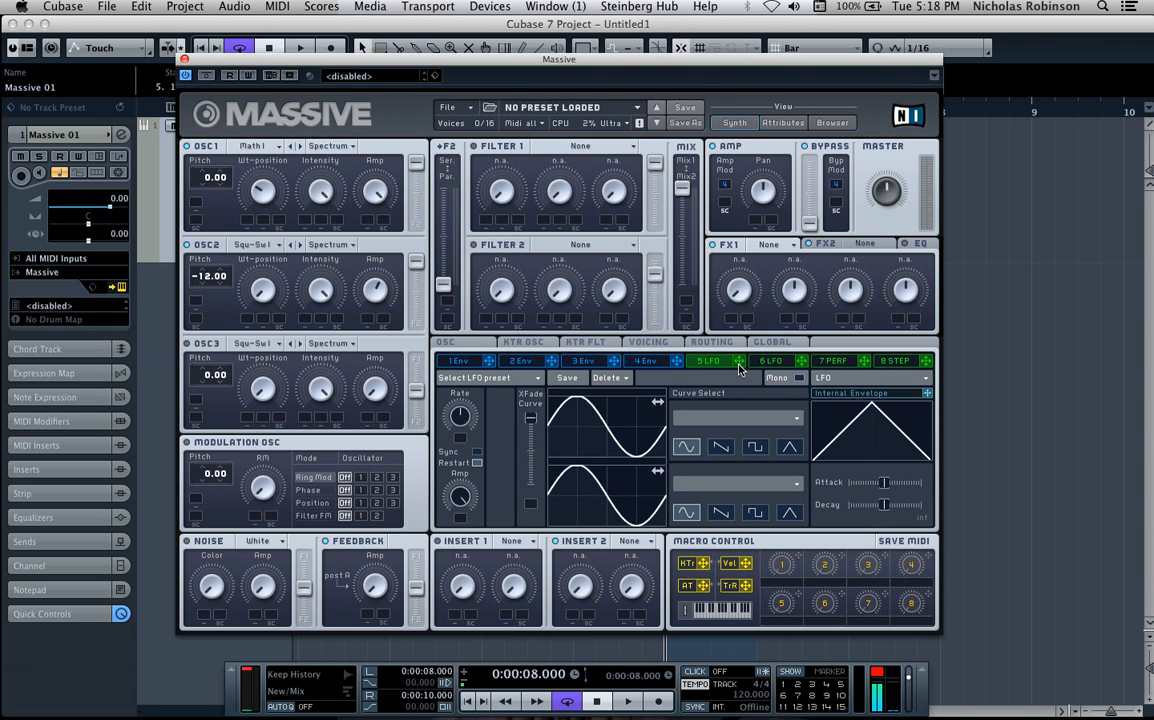
{"action": "left_click_drag", "start_coordinate": [738, 361], "coordinate": [196, 202]}
{"action": "left_click_drag", "start_coordinate": [738, 361], "coordinate": [198, 304]}
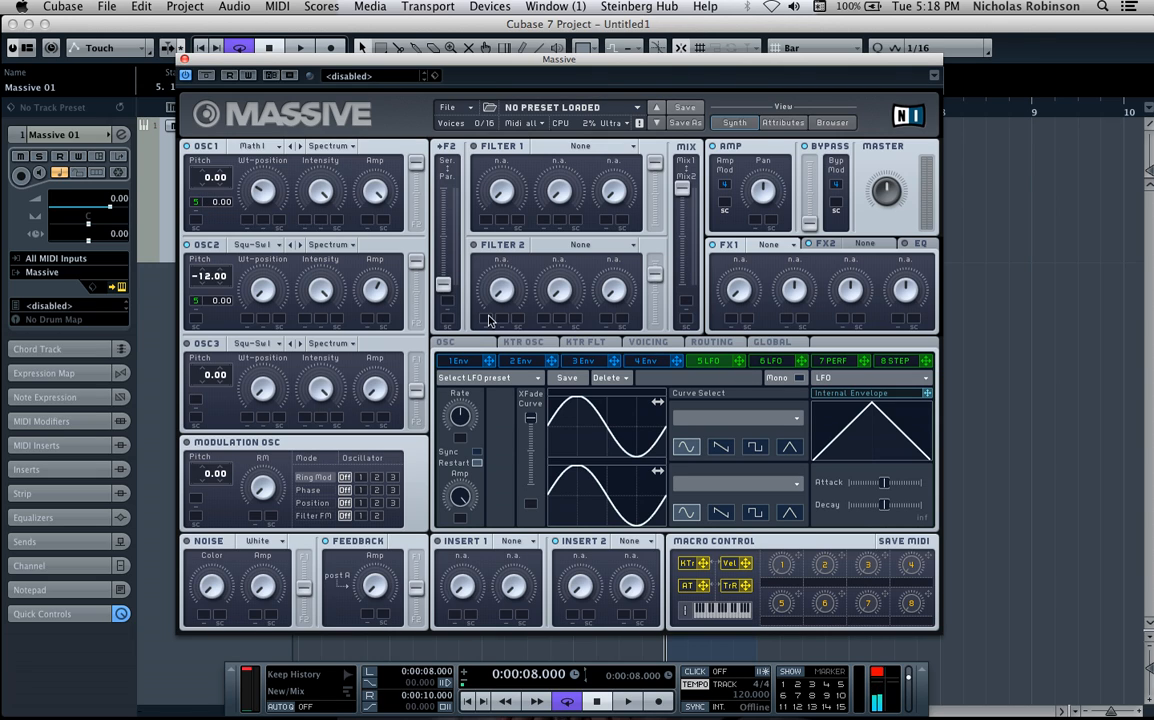
{"action": "left_click_drag", "start_coordinate": [416, 289], "coordinate": [246, 219]}
- Set the modulator 5 pitch amount to 36.00 on both OSC1 and OSC2, and audition the loop
{"action": "left_click_drag", "start_coordinate": [218, 203], "coordinate": [200, 166]}
{"action": "left_click_drag", "start_coordinate": [217, 304], "coordinate": [221, 294]}
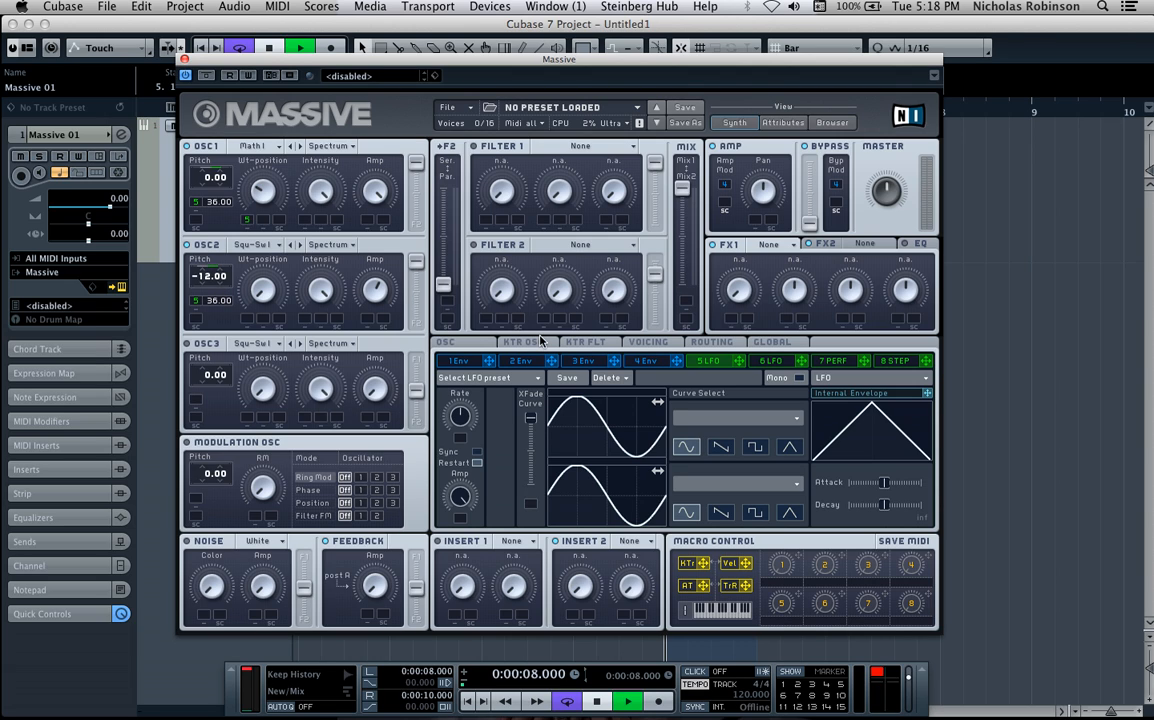
{"action": "key", "text": "space"}
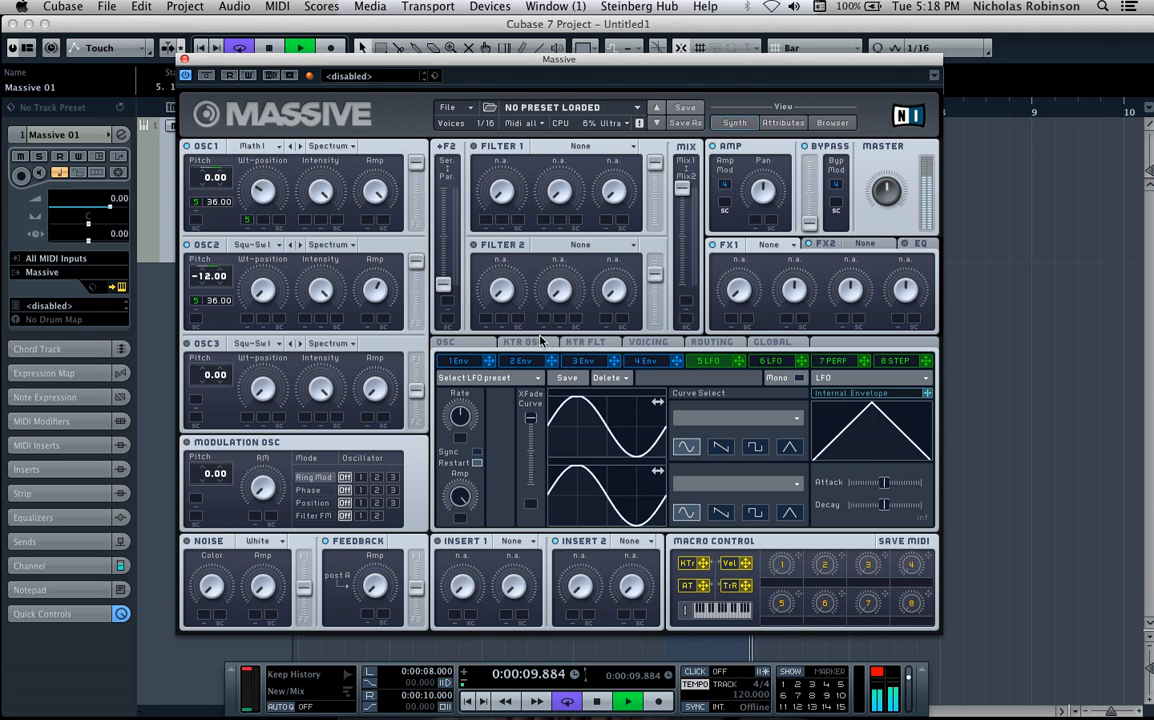
{"action": "key", "text": "space"}
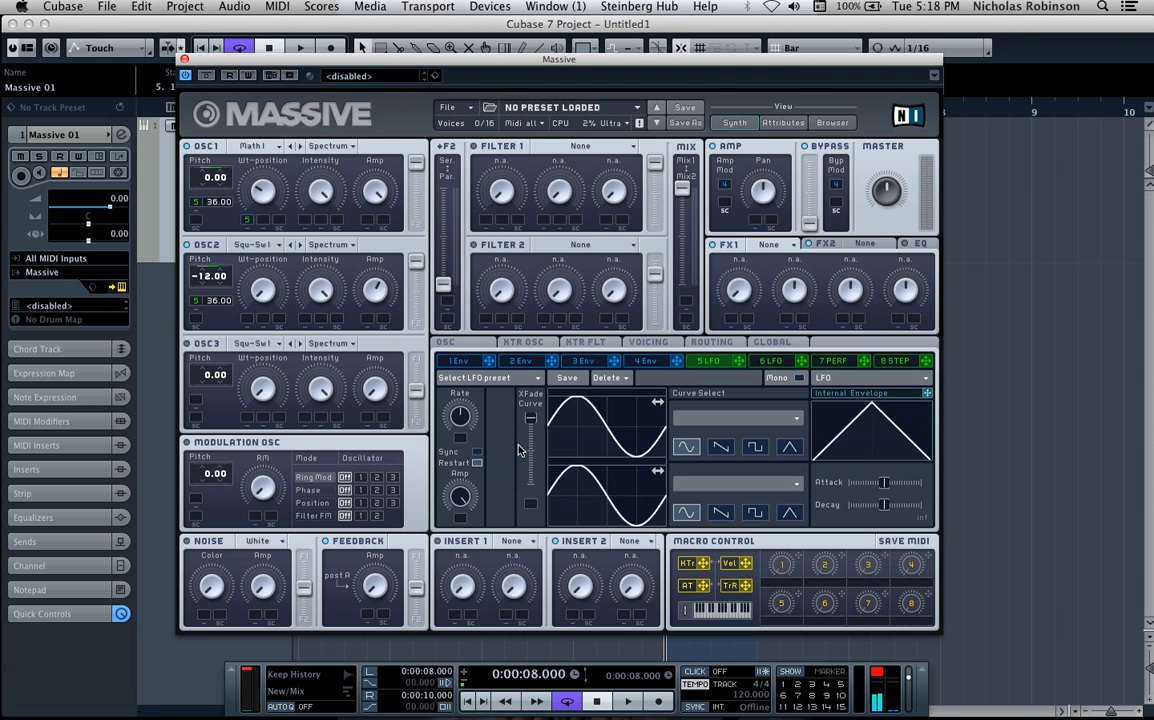
- Switch modulator 5 to Performer and load curves in its upper row: a steep decay at step 1 and flat low steps 2 to 8
{"action": "left_click", "coordinate": [825, 378]}
{"action": "left_click", "coordinate": [829, 393]}
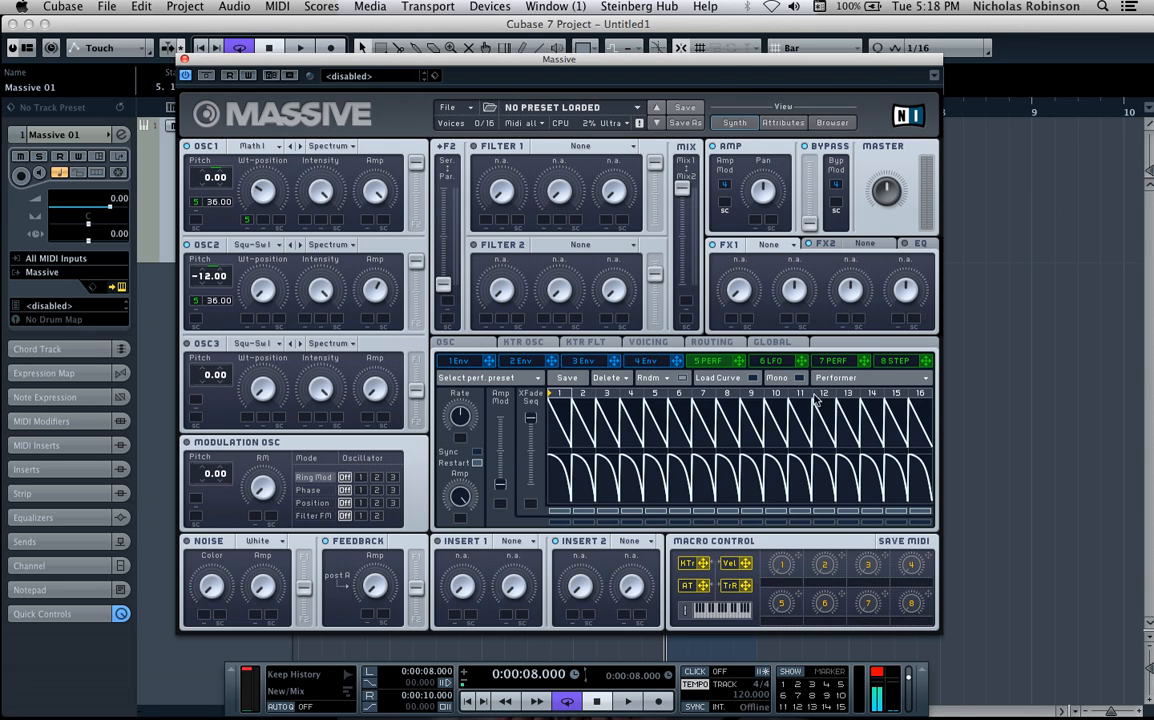
{"action": "mouse_move", "coordinate": [540, 404]}
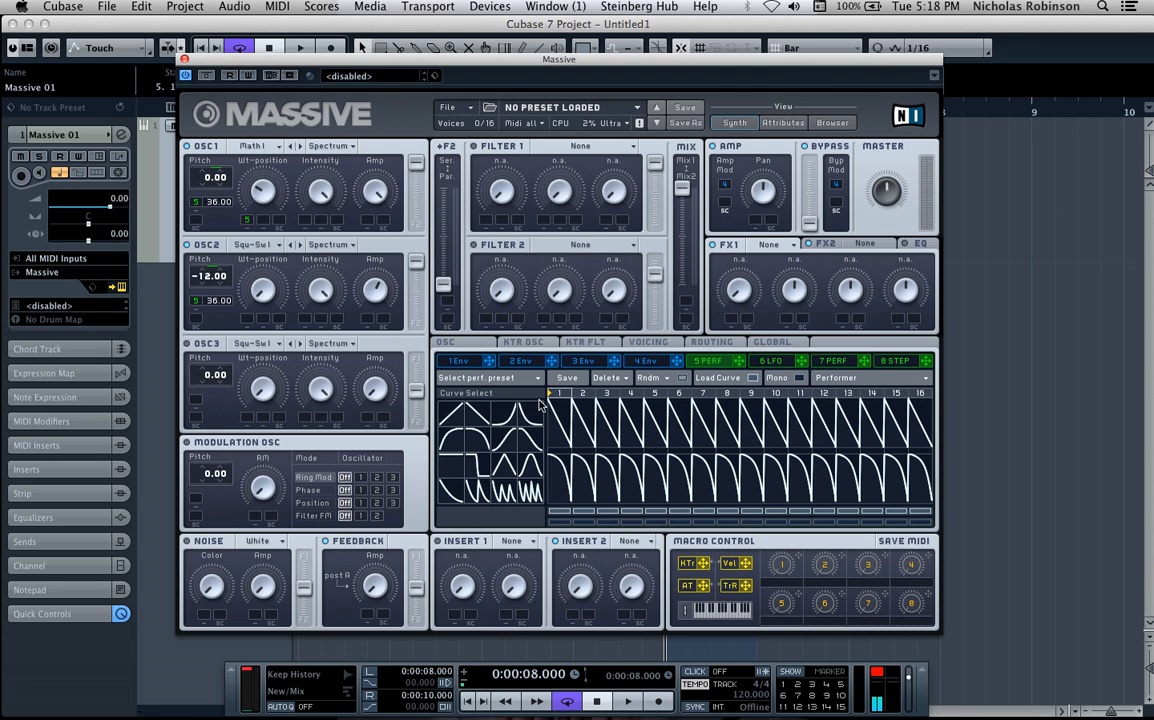
{"action": "mouse_move", "coordinate": [476, 455]}
{"action": "left_mouse_down"}
{"action": "mouse_move", "coordinate": [549, 461]}
{"action": "mouse_move", "coordinate": [588, 443]}
{"action": "mouse_move", "coordinate": [642, 472]}
{"action": "mouse_move", "coordinate": [728, 480]}
{"action": "left_mouse_up"}
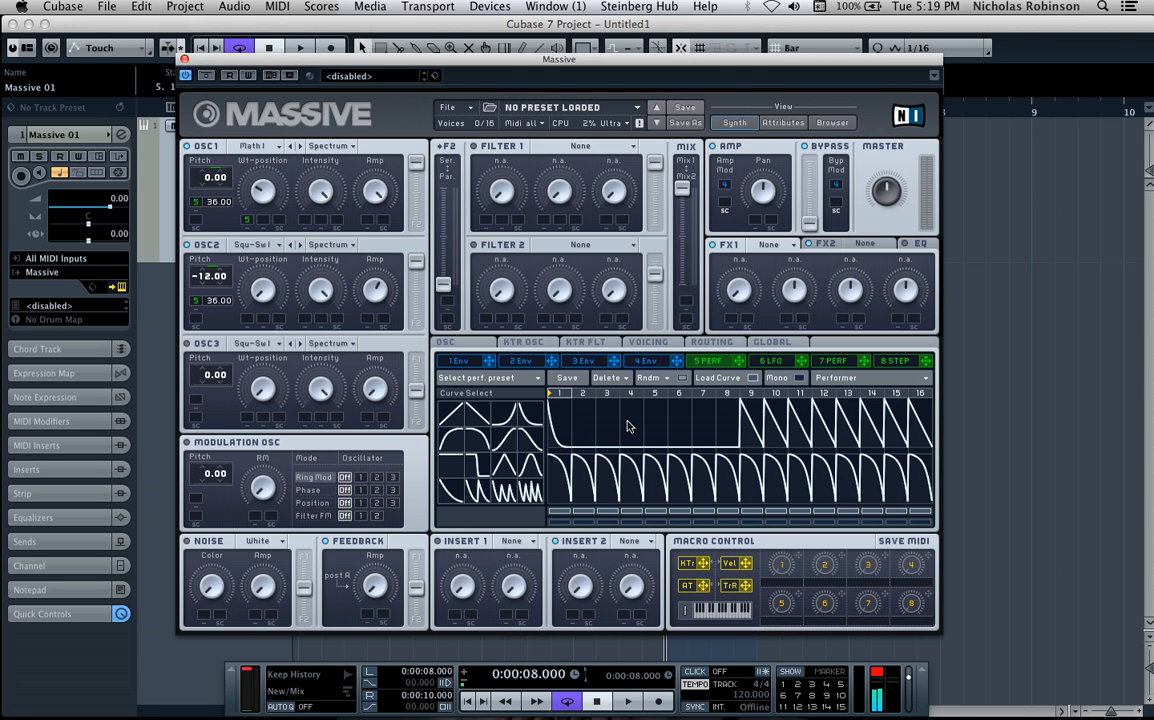
- Play the loop and raise the Performer's rate above its centre setting
{"action": "key", "text": "space"}
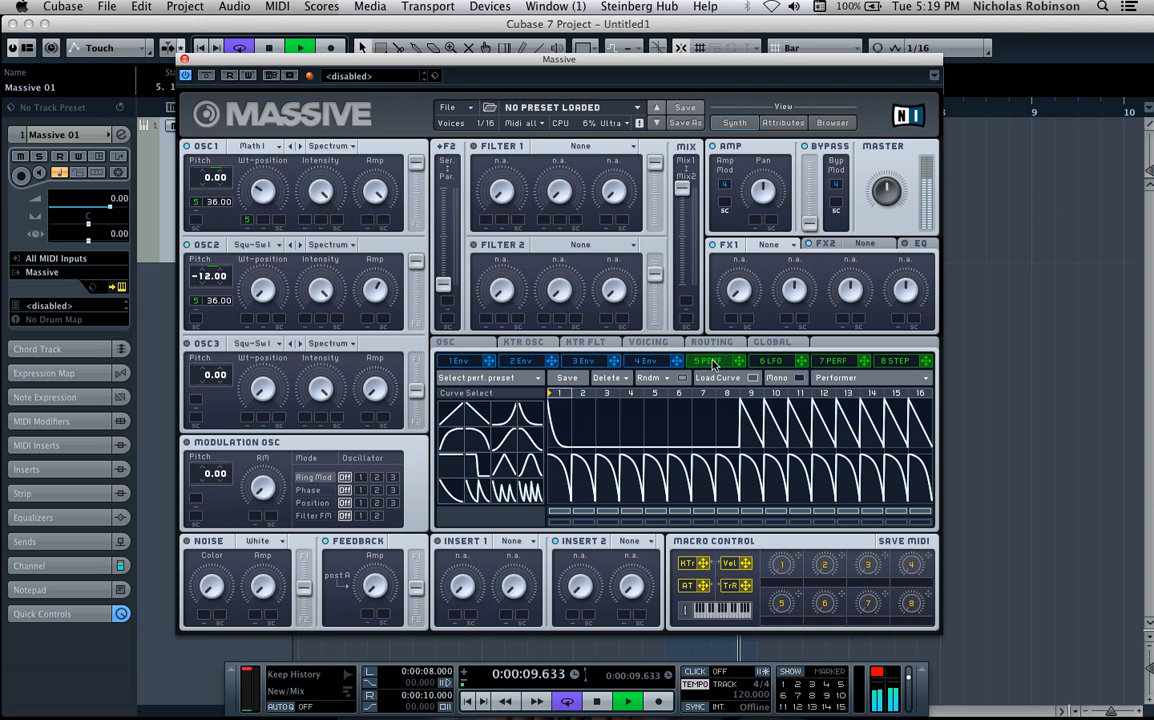
{"action": "key", "text": "space"}
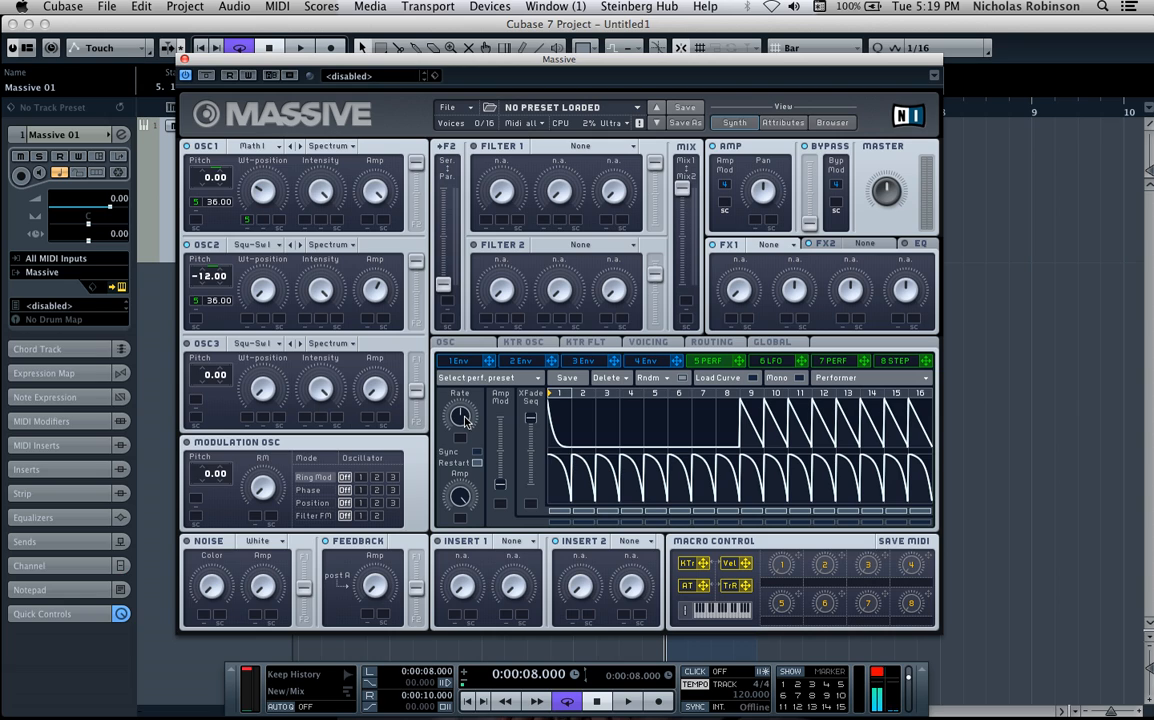
{"action": "key", "text": "space"}
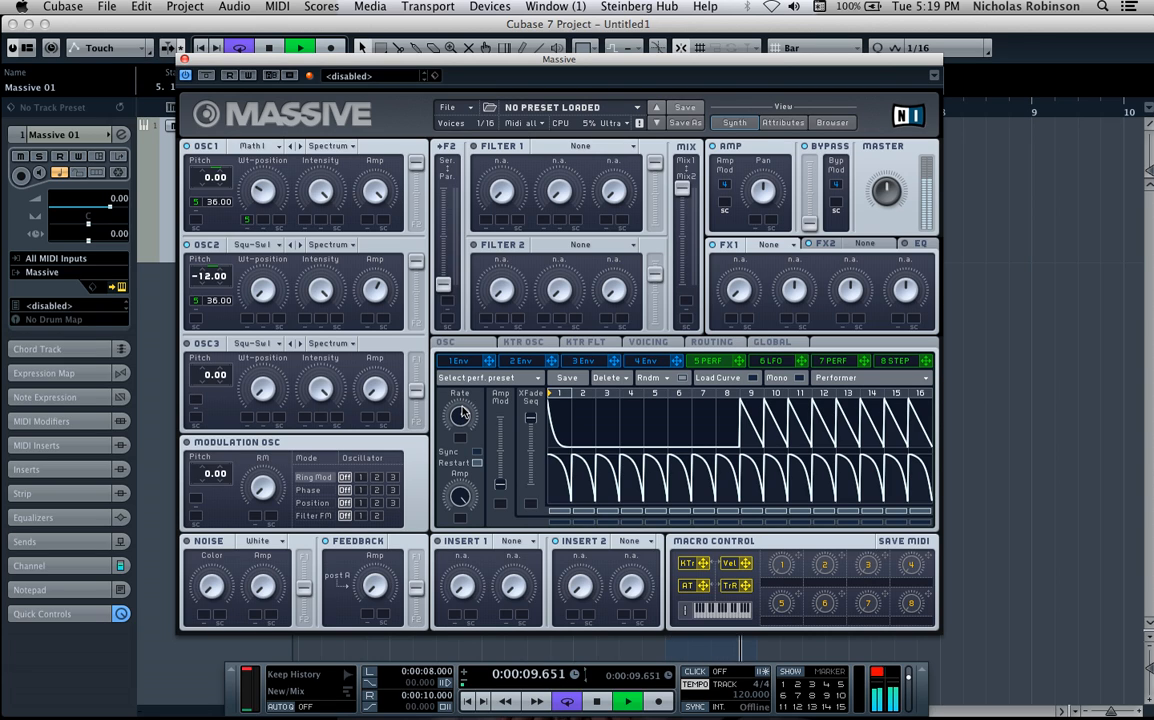
{"action": "key", "text": "space"}
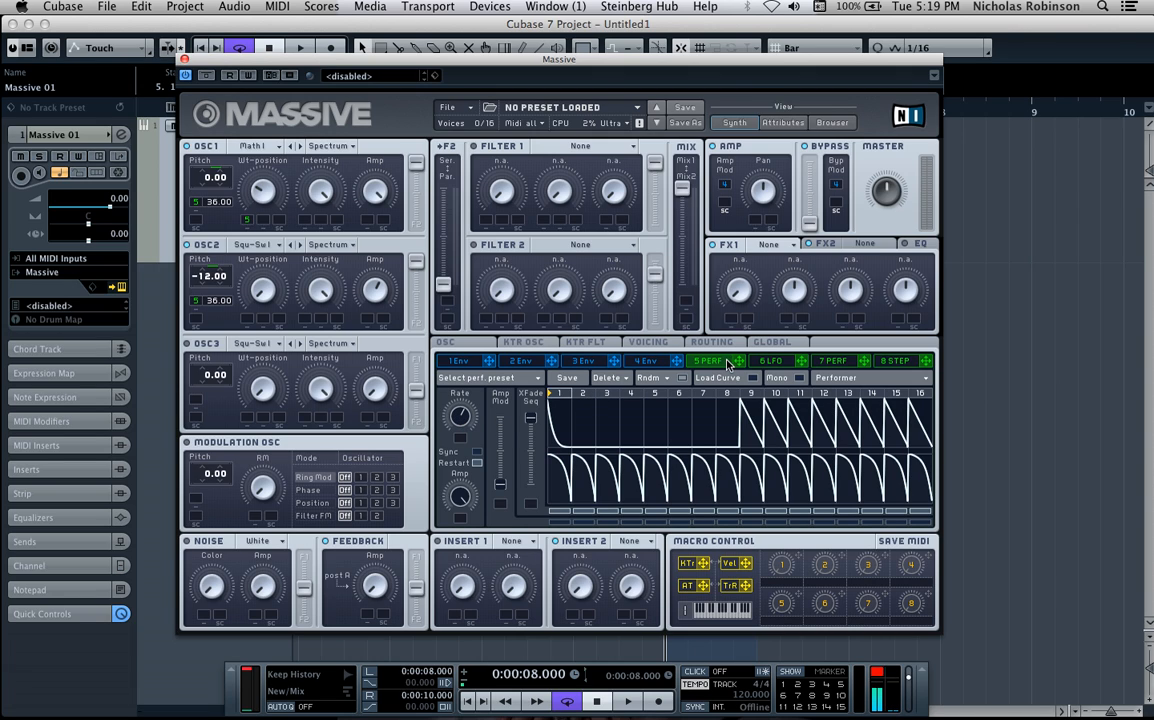
- Set a small modulator 5 modulation range on OSC1's Wt-position while the loop plays
{"action": "key", "text": "space"}
{"action": "mouse_move", "coordinate": [248, 221]}
{"action": "left_mouse_down"}
{"action": "mouse_move", "coordinate": [249, 198]}
{"action": "mouse_move", "coordinate": [260, 220]}
{"action": "left_mouse_up"}
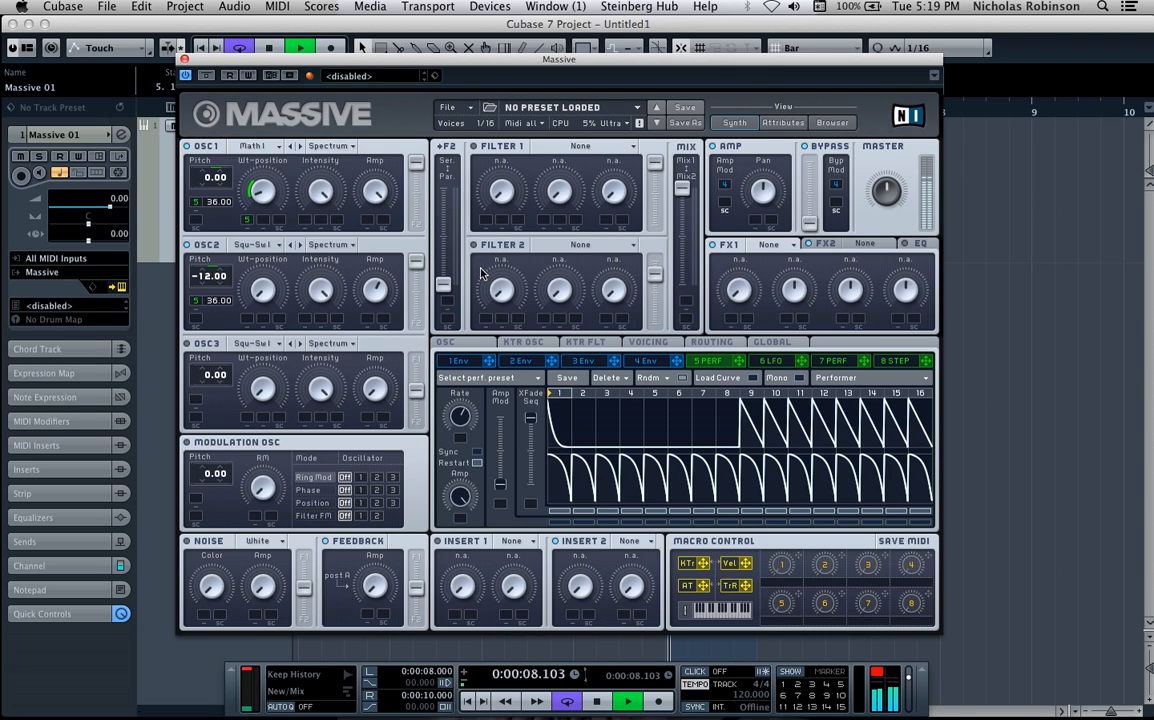
{"action": "key", "text": "space"}
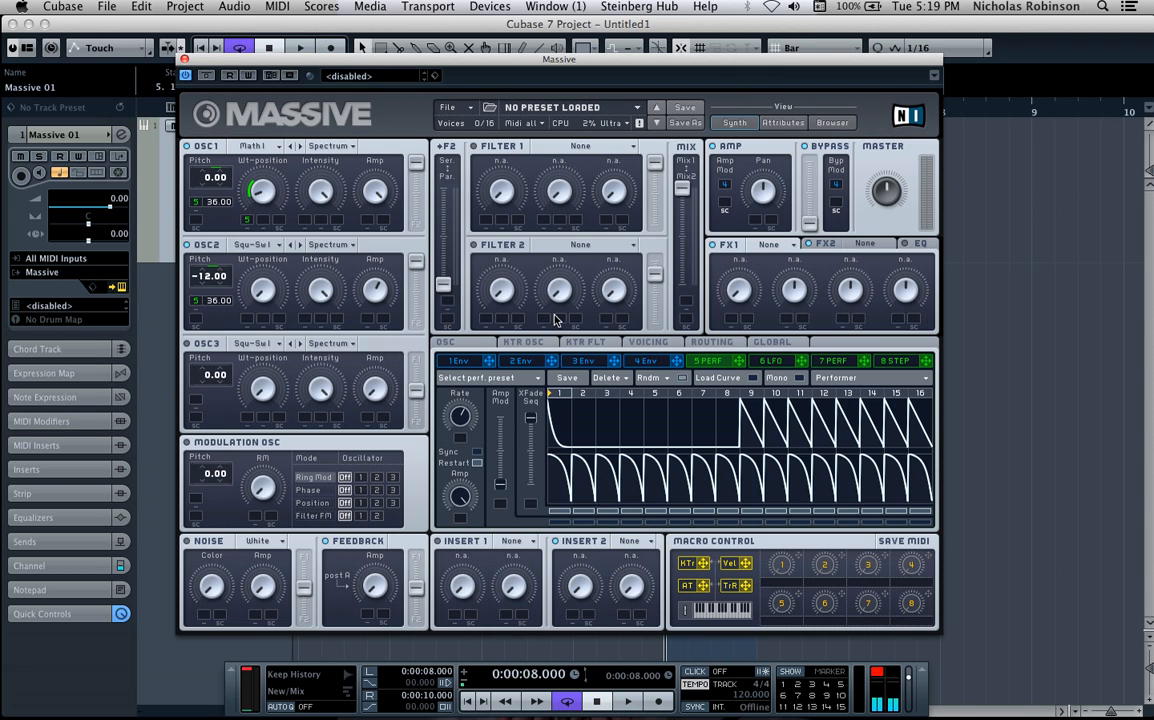
- Set the unisono voices to 4 and enable Restart via Gate for the oscillator phases
{"action": "left_click", "coordinate": [645, 342]}
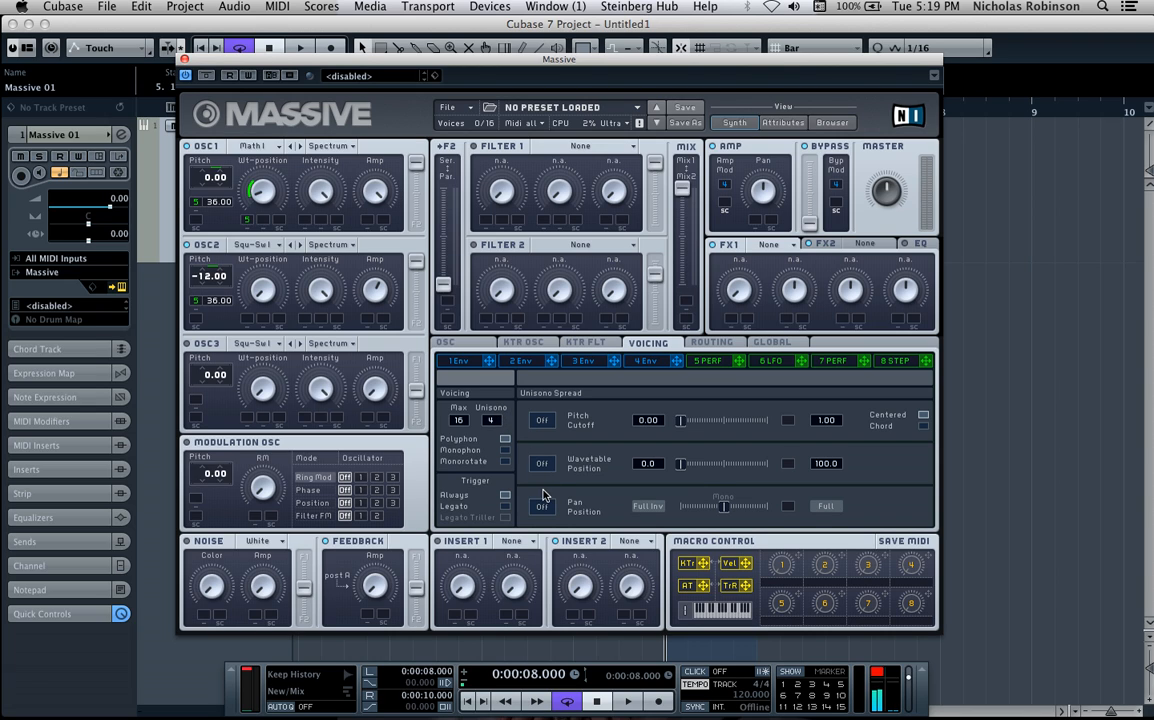
{"action": "left_click", "coordinate": [445, 342]}
{"action": "left_click", "coordinate": [720, 411]}
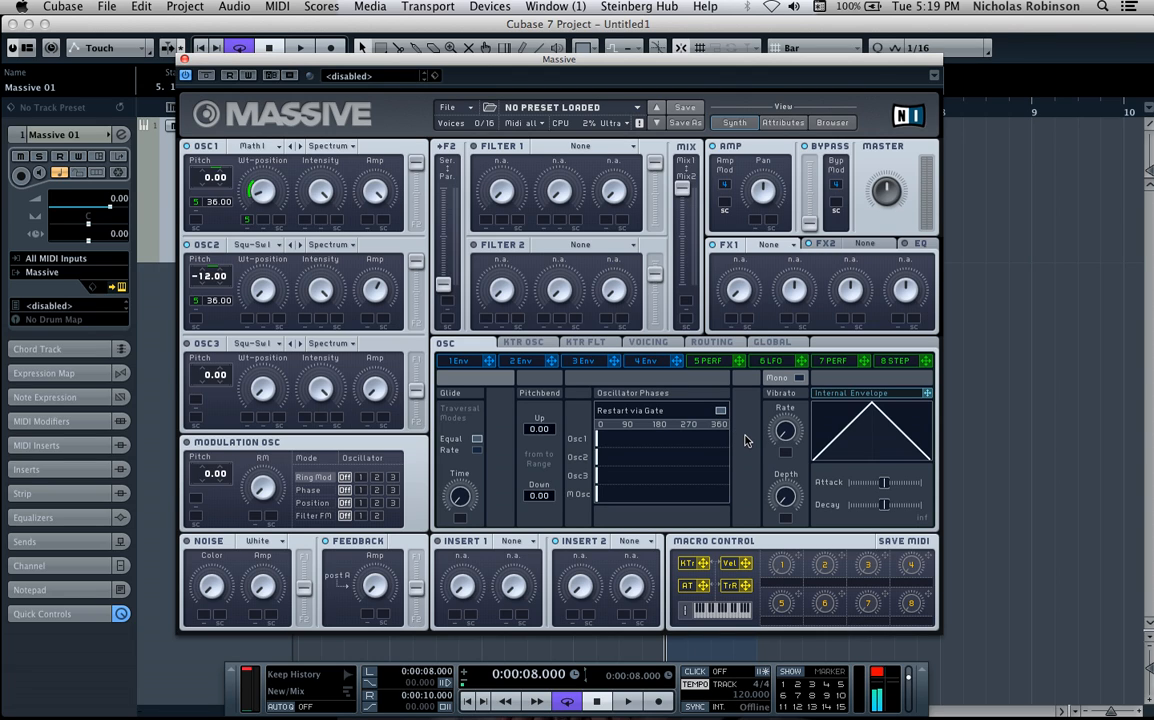
- Turn the master volume down to about a third while auditioning the loop
{"action": "key", "text": "space"}
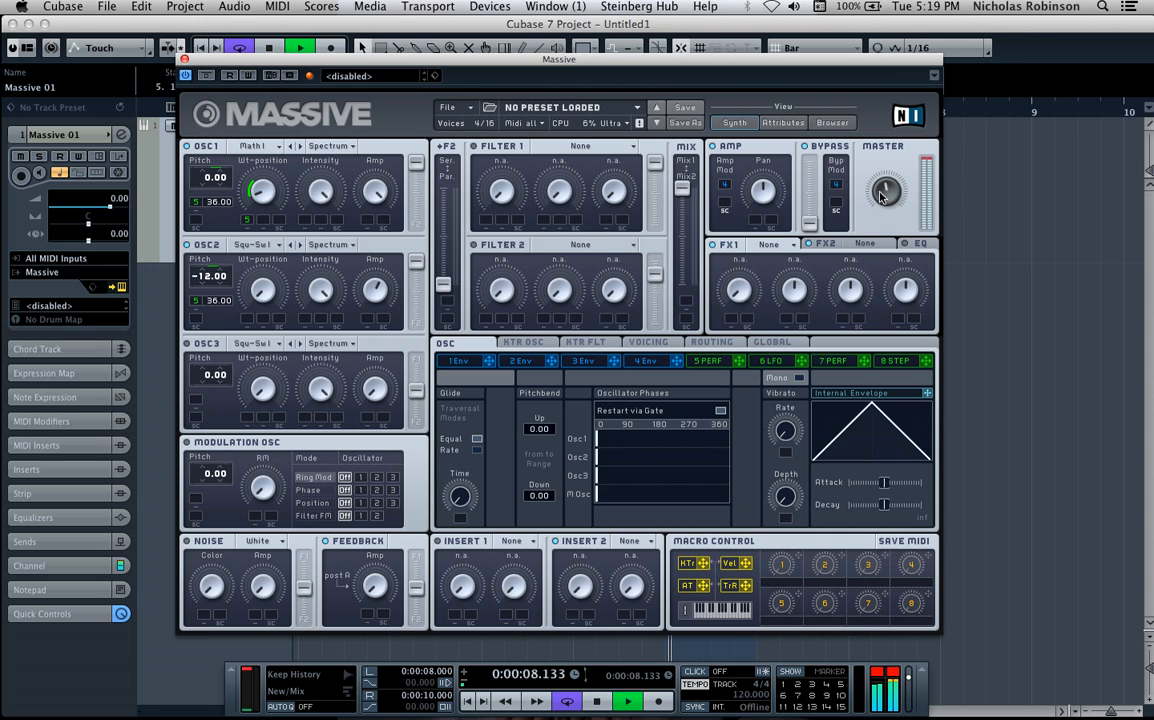
{"action": "key", "text": "space"}
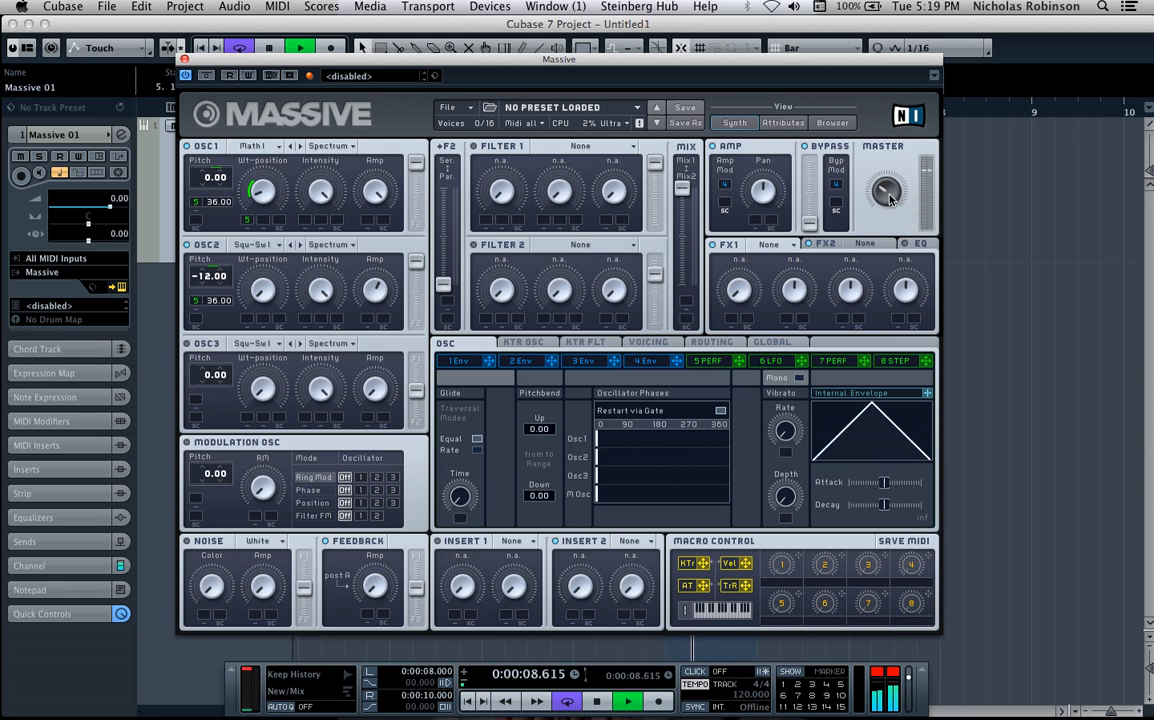
{"action": "key", "text": "space"}
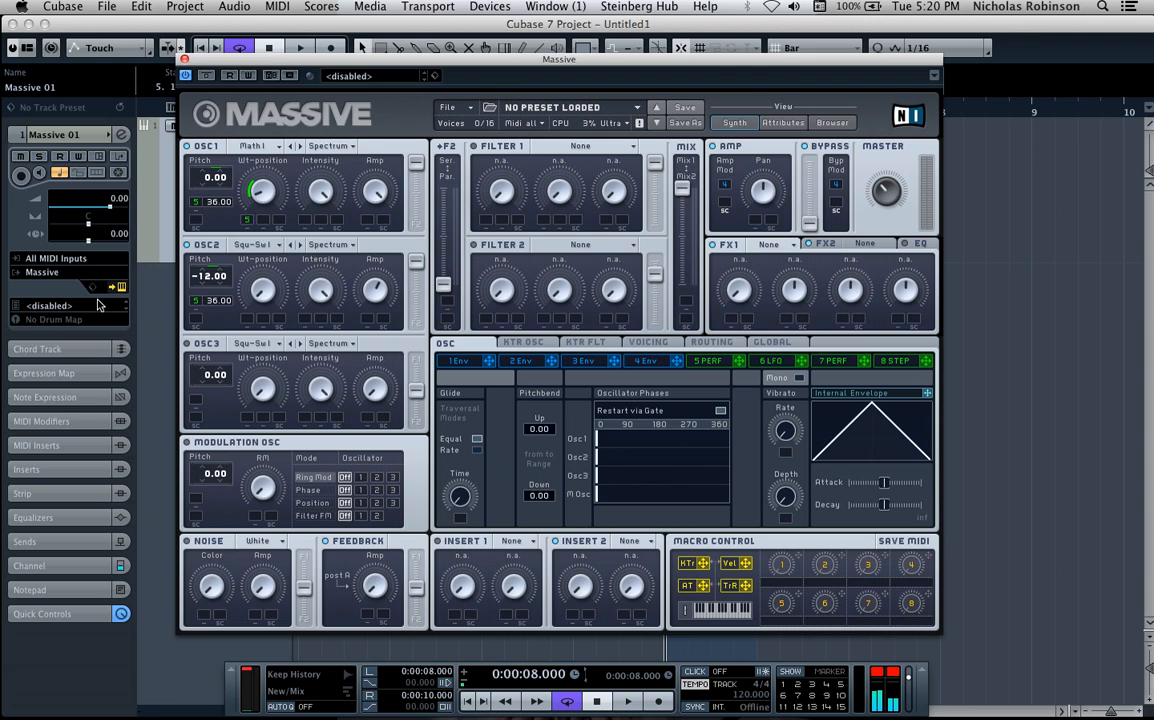
- Load the OTT multiband compressor into the third insert slot of the Massive 01 track
{"action": "left_click", "coordinate": [59, 469]}
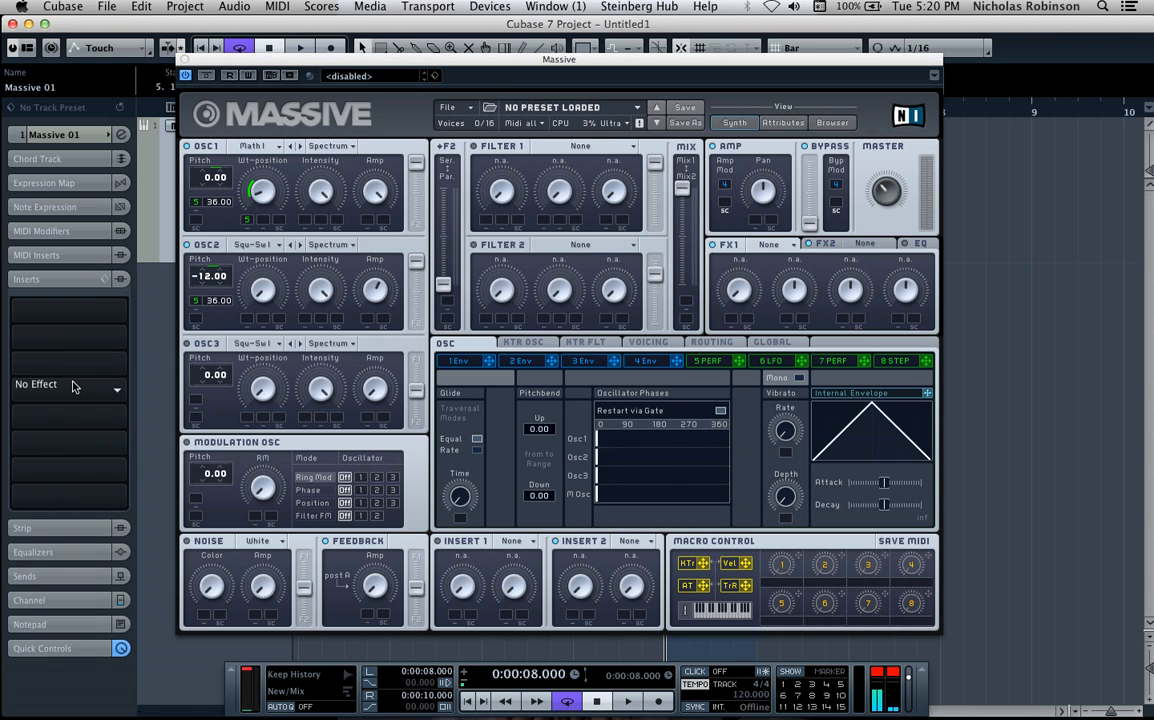
{"action": "left_click", "coordinate": [115, 366]}
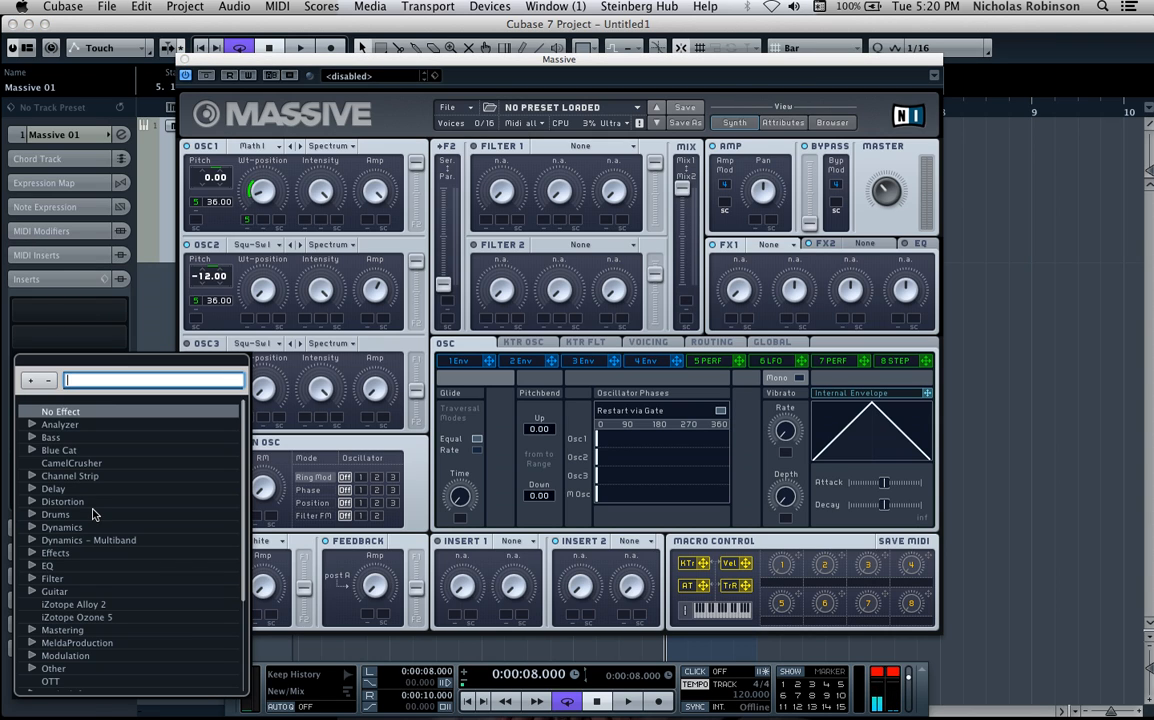
{"action": "scroll", "coordinate": [92, 514], "scroll_direction": "down", "scroll_amount": 5}
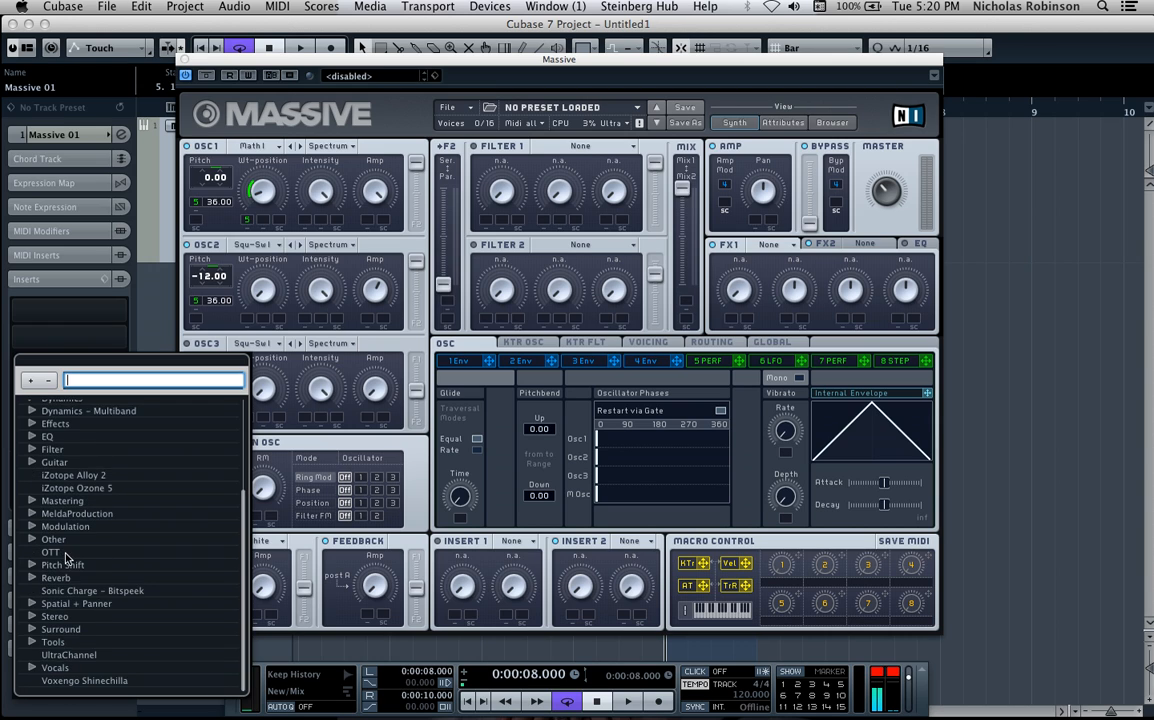
{"action": "left_click", "coordinate": [55, 553]}
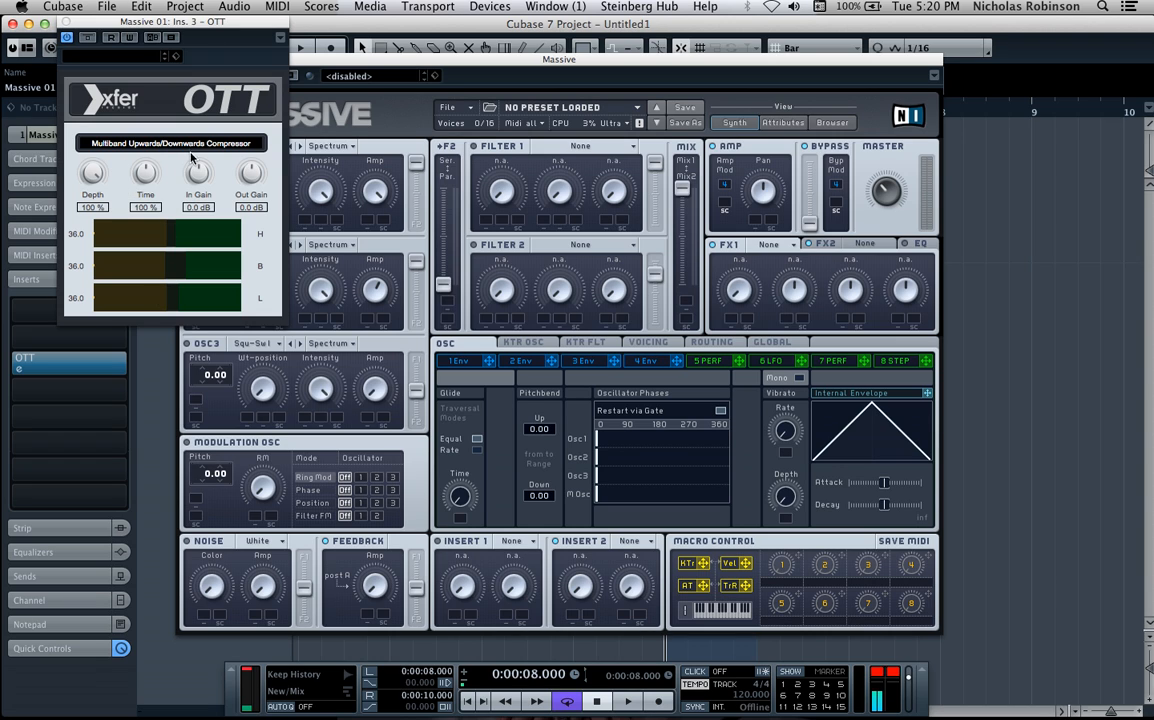
- Lower OTT's Depth while the loop plays, close the plug-in window and stop playback
{"action": "key", "text": "space"}
{"action": "left_click_drag", "start_coordinate": [92, 173], "coordinate": [157, 192]}
{"action": "left_click_drag", "start_coordinate": [92, 170], "coordinate": [92, 180]}
{"action": "left_click", "coordinate": [66, 22]}
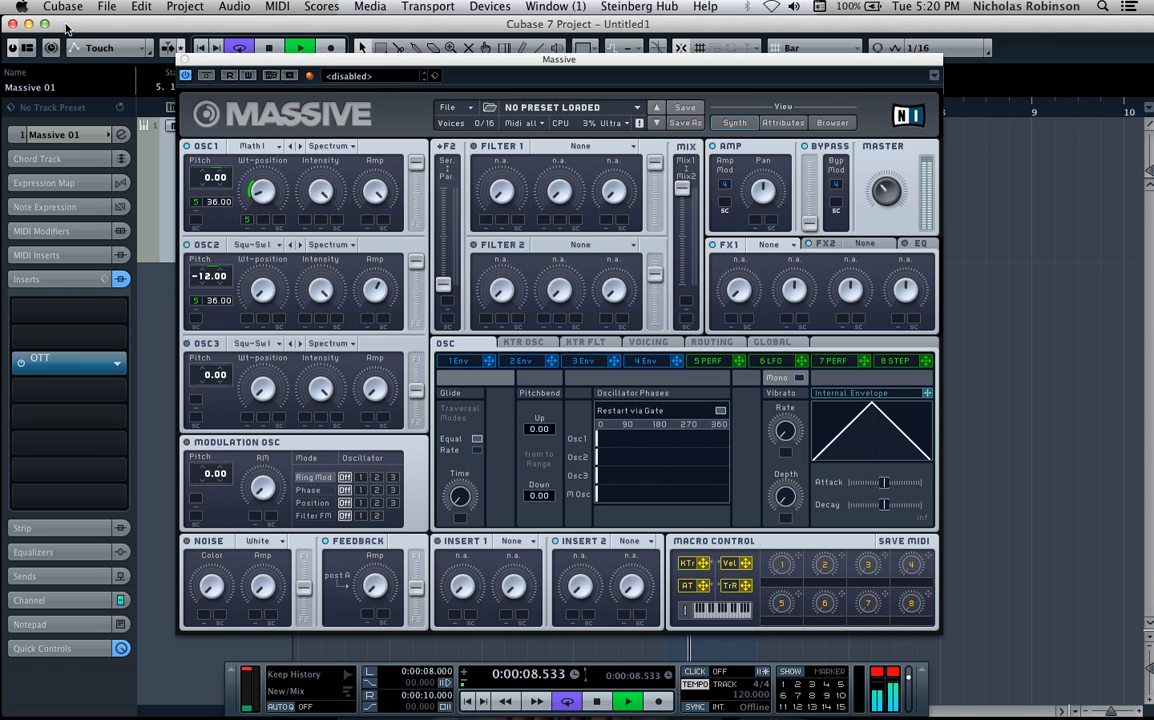
{"action": "key", "text": "space"}
- Load the RoomWorks SE reverb into the fifth insert slot of the Massive 01 track
{"action": "left_click", "coordinate": [113, 394]}
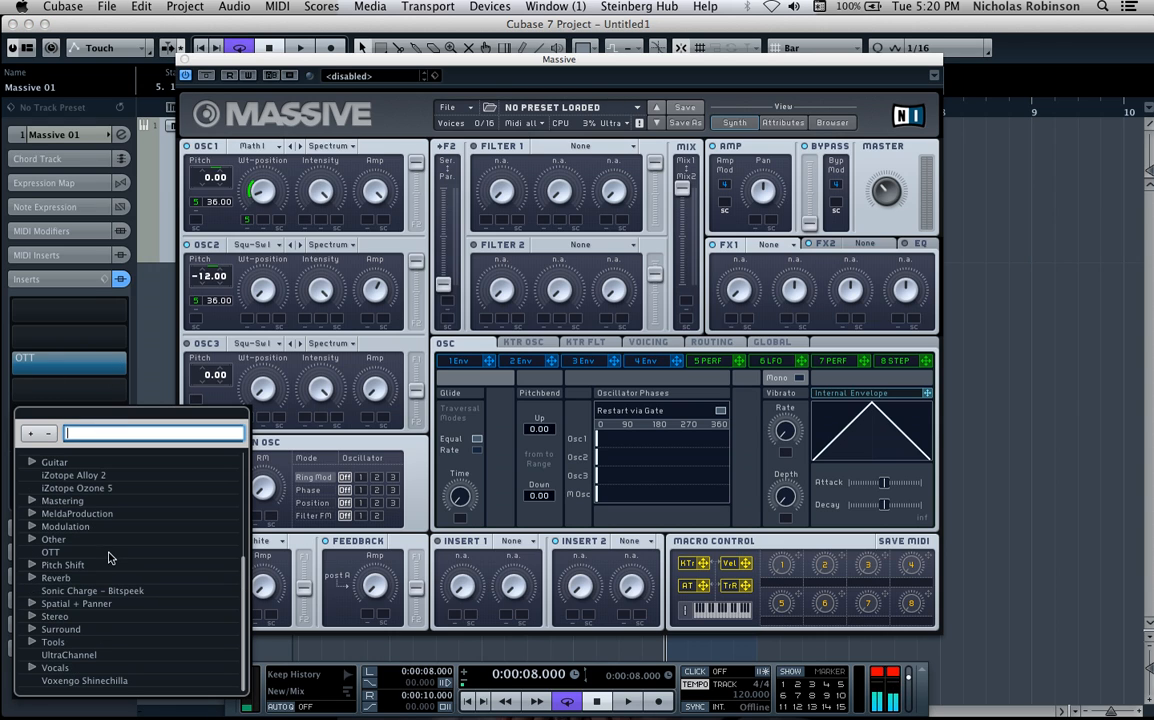
{"action": "left_click", "coordinate": [32, 578]}
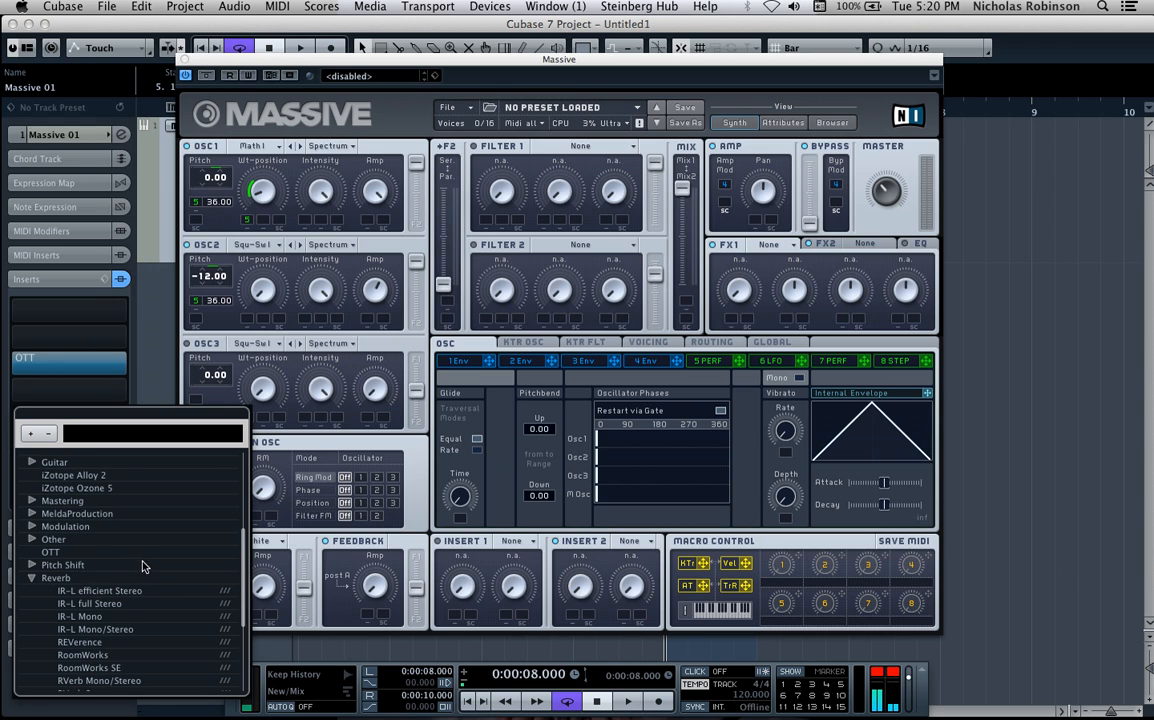
{"action": "scroll", "coordinate": [130, 570], "scroll_direction": "down", "scroll_amount": 3}
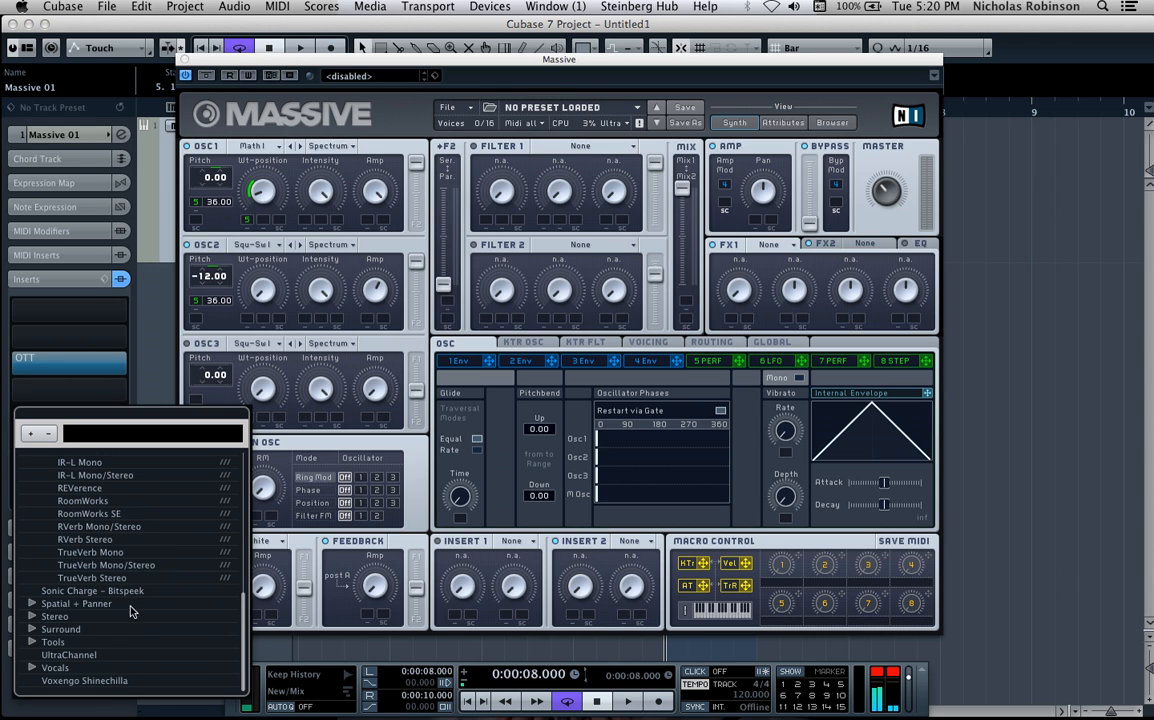
{"action": "left_click", "coordinate": [137, 515]}
- Lower the RoomWorks SE Mix while the loop plays, stop playback and close the reverb window
{"action": "key", "text": "space"}
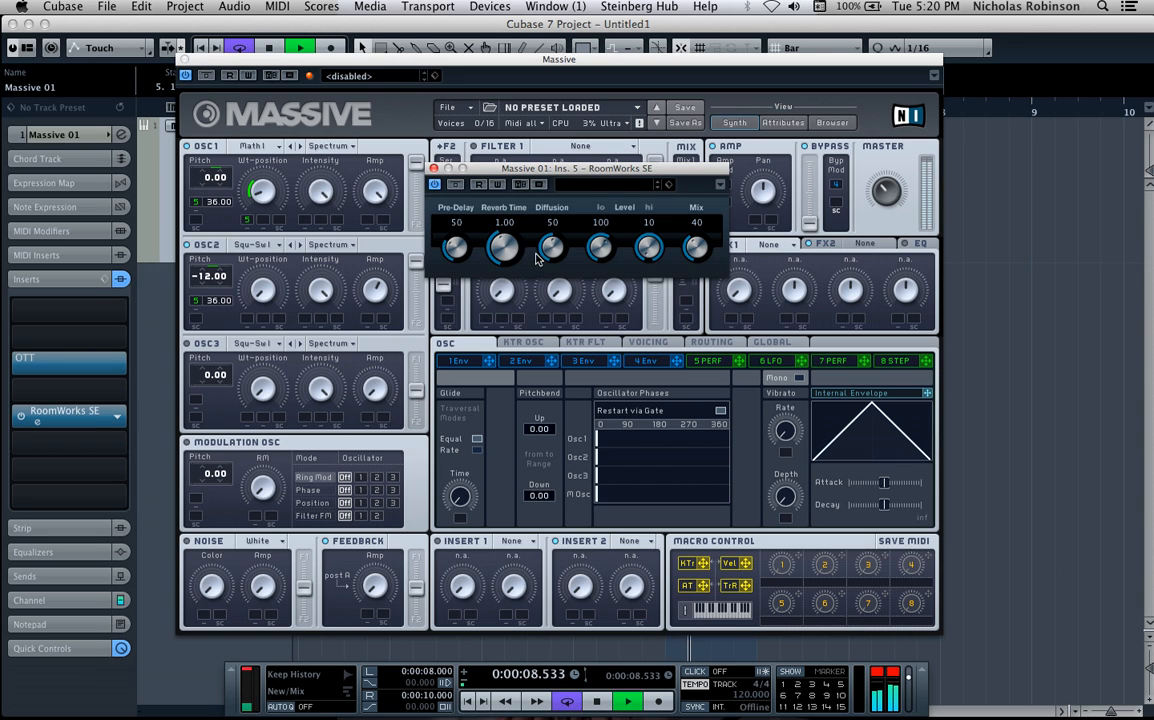
{"action": "left_click_drag", "start_coordinate": [695, 249], "coordinate": [709, 320]}
{"action": "key", "text": "space"}
{"action": "left_click", "coordinate": [434, 169]}
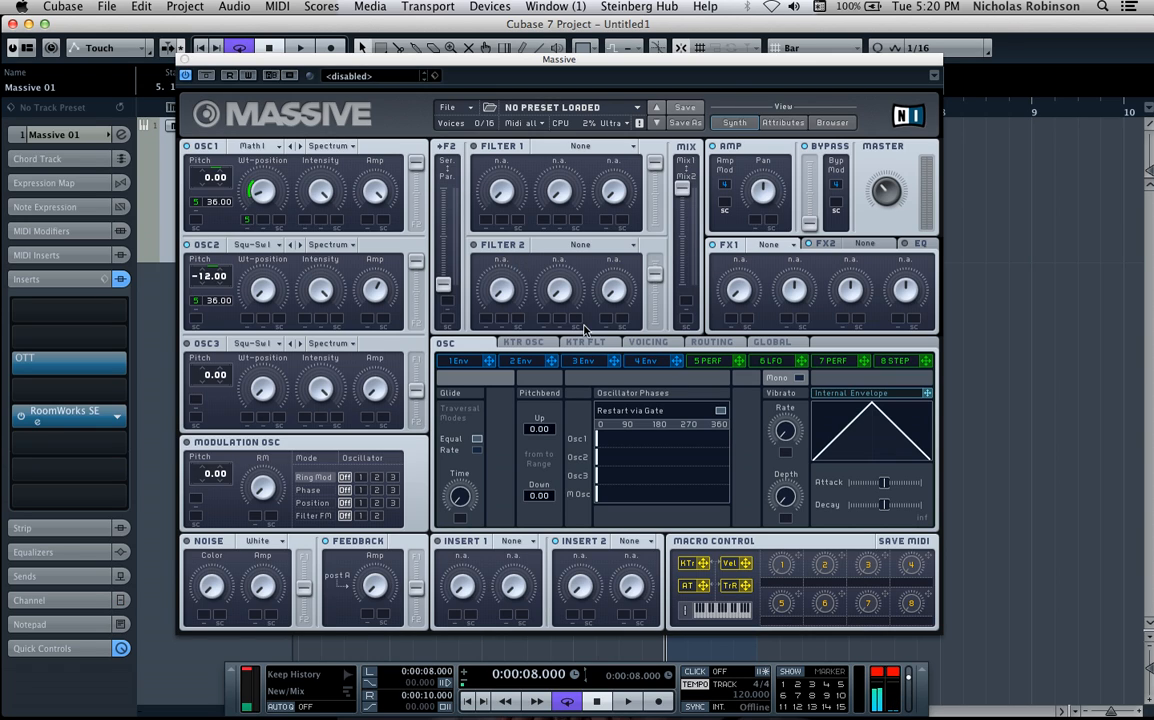
- Show modulator 5's Performer curves and audition the loop with the added effects
{"action": "left_click", "coordinate": [710, 362]}
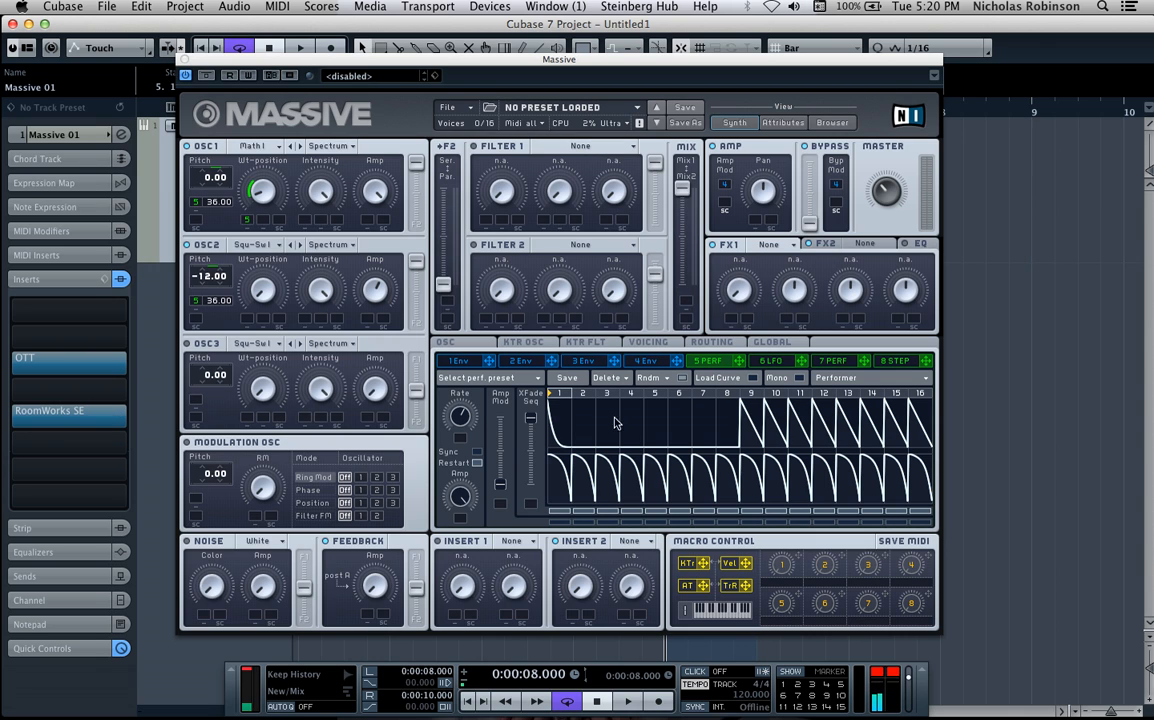
{"action": "key", "text": "space"}
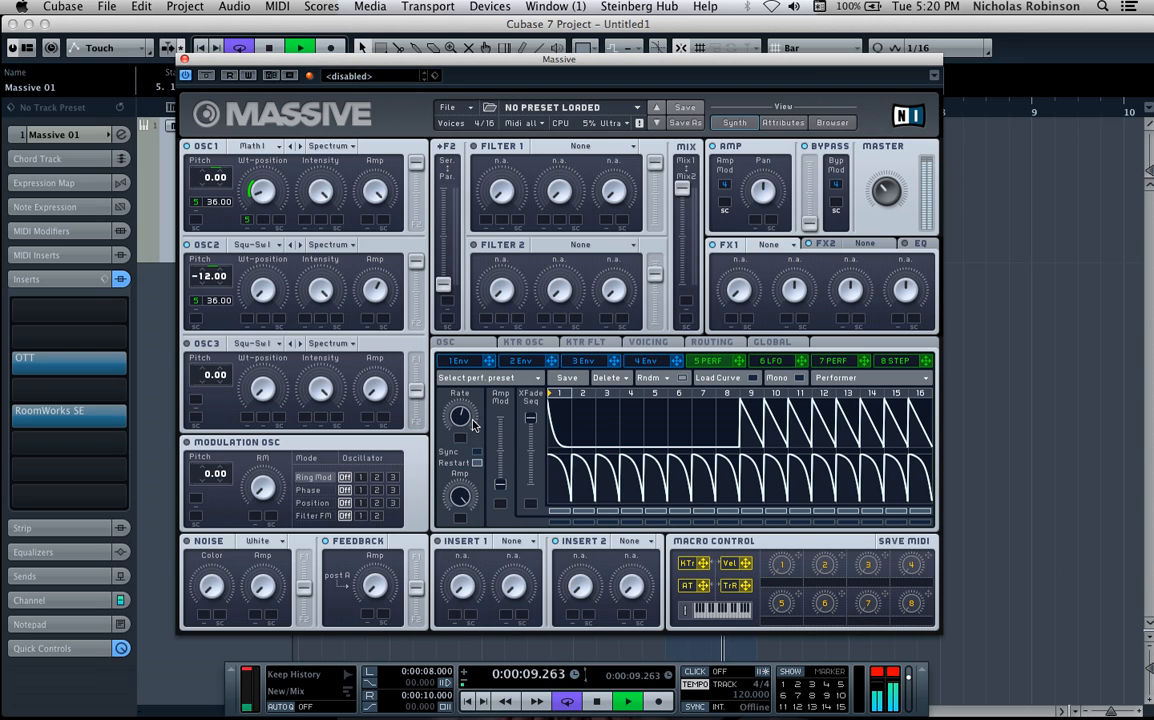
{"action": "key", "text": "space"}
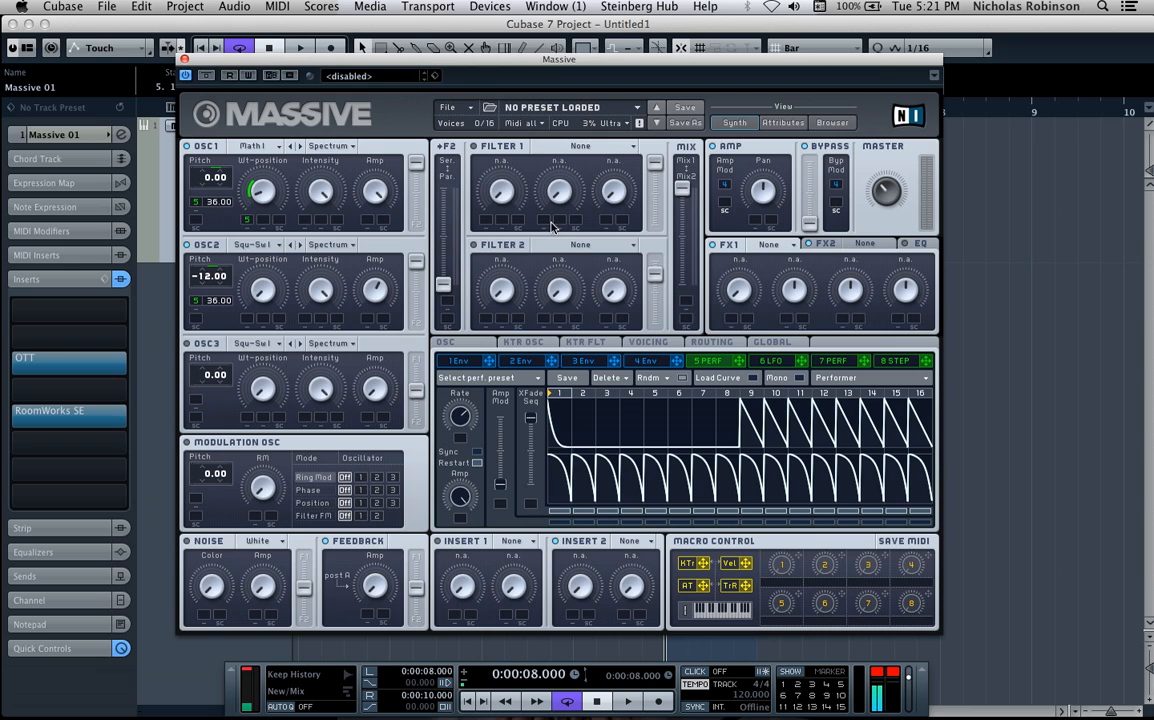
- Move OSC1's F1/F2 routing fader down to just above the middle while the loop plays, and close the Massive window
{"action": "key", "text": "space"}
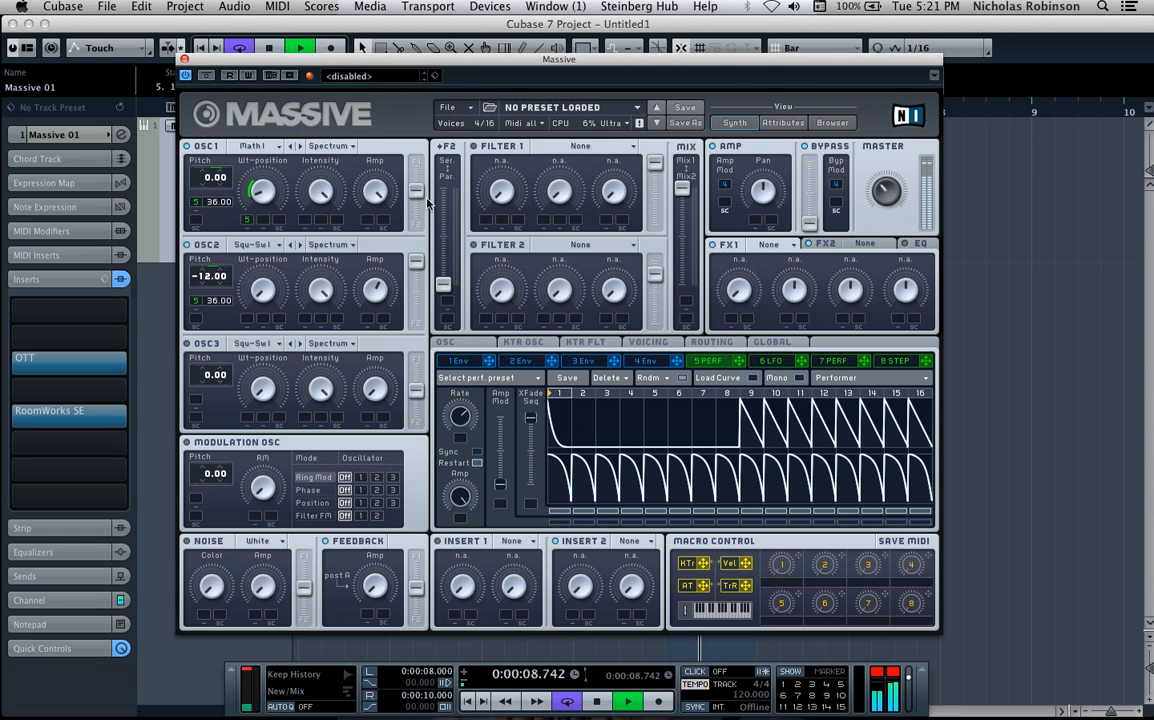
{"action": "key", "text": "space"}
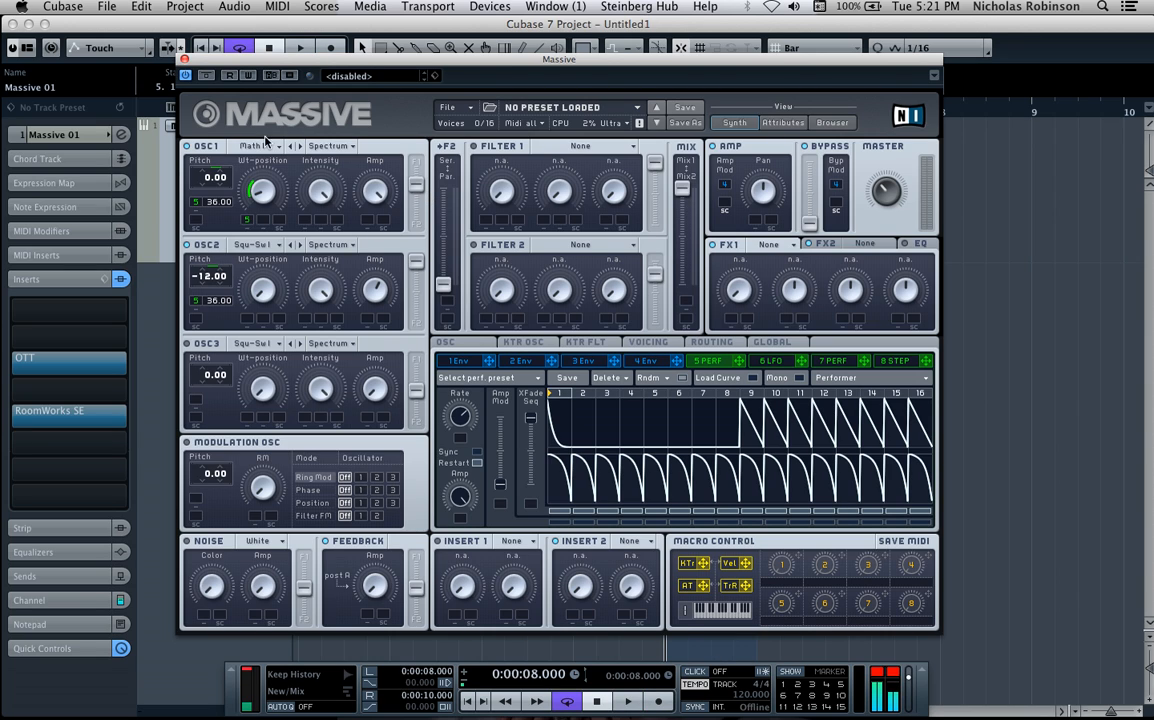
{"action": "left_click", "coordinate": [184, 59]}
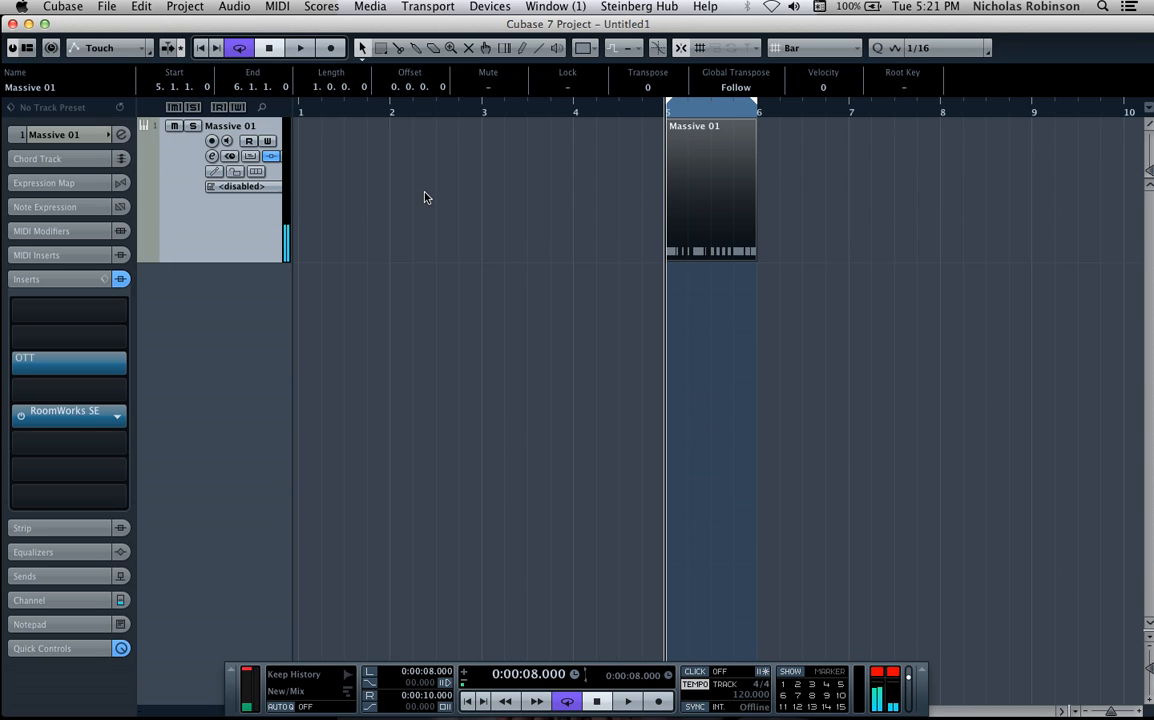